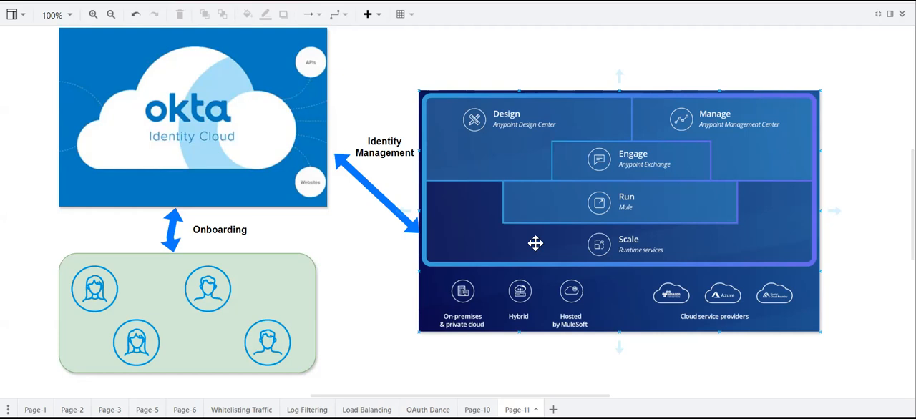
Switch to Anypoint Access Management and review the permissions assigned to the designers team
click(384, 146)
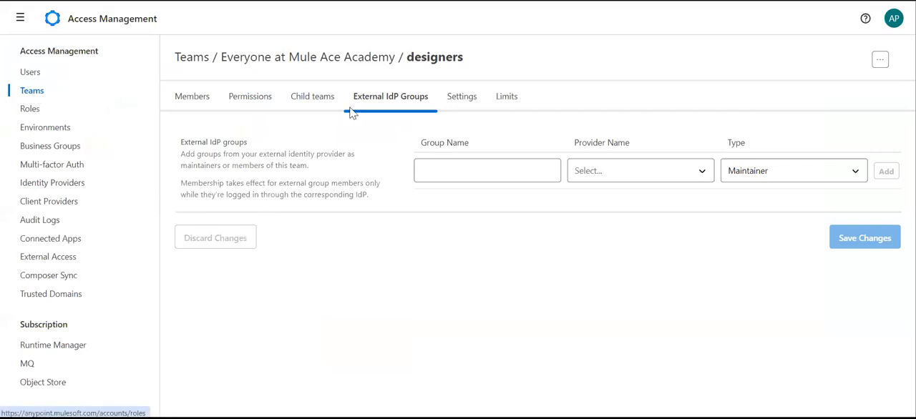
click(252, 98)
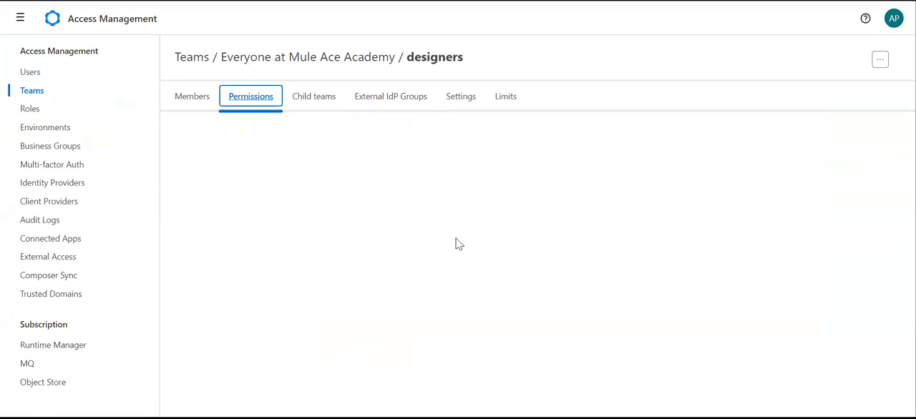
drag(462, 57, 406, 64)
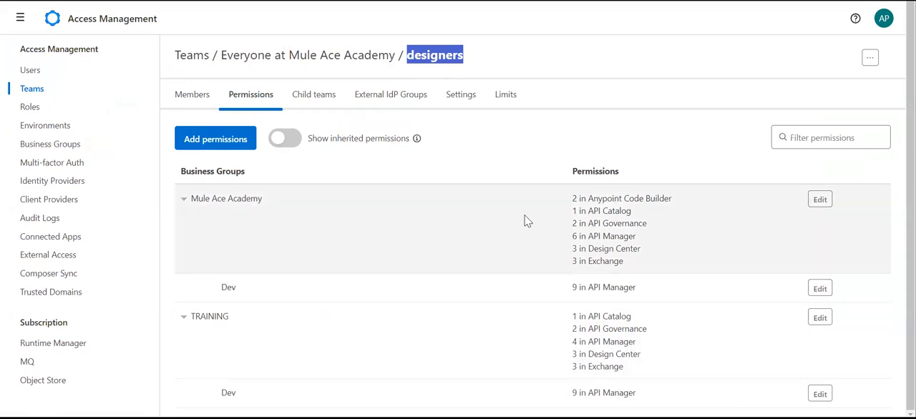
Open the SAML IDP Okta identity provider and review its configuration, including the sign-on URL, issuer, public key and audience
click(55, 181)
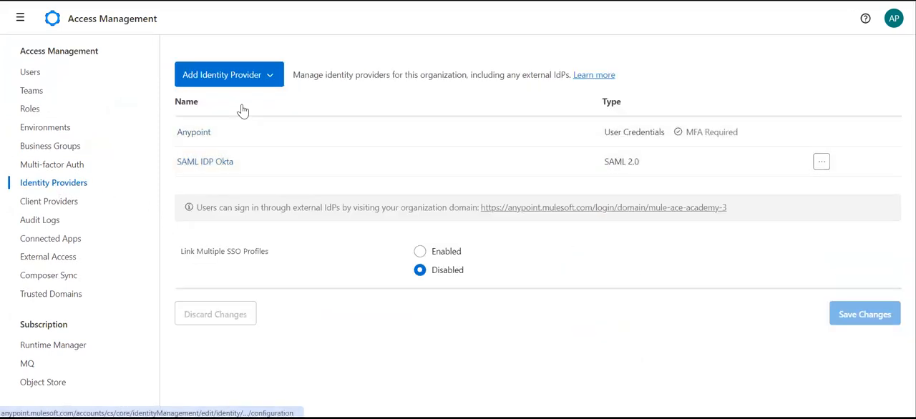
click(206, 164)
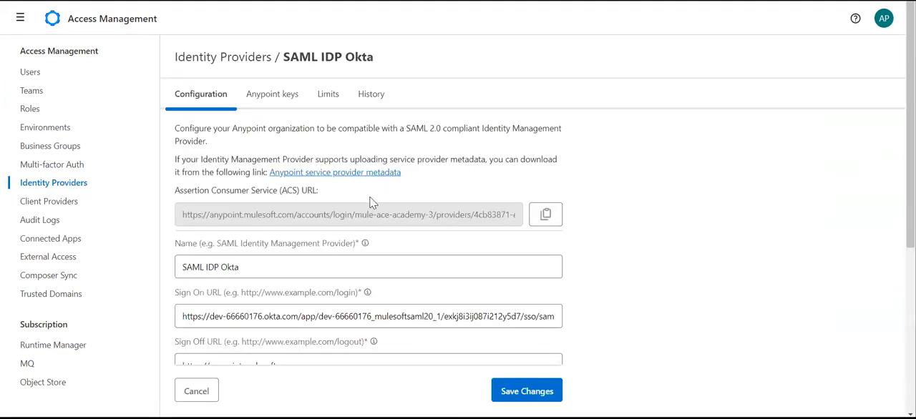
scroll(372, 203, down, 5)
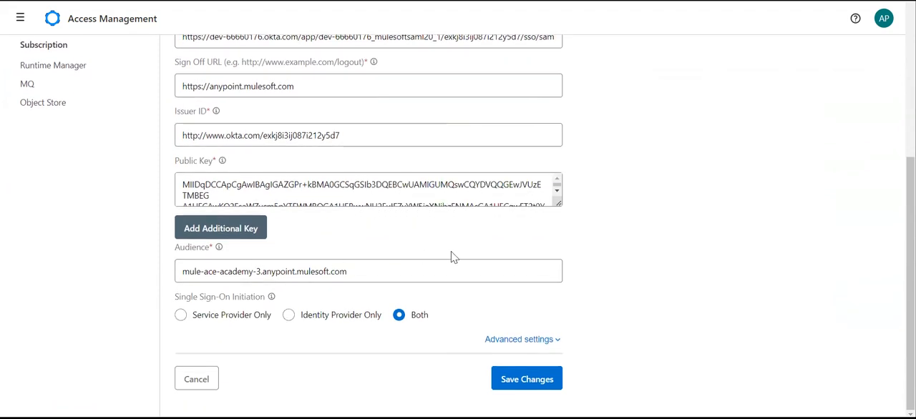
scroll(451, 257, up, 5)
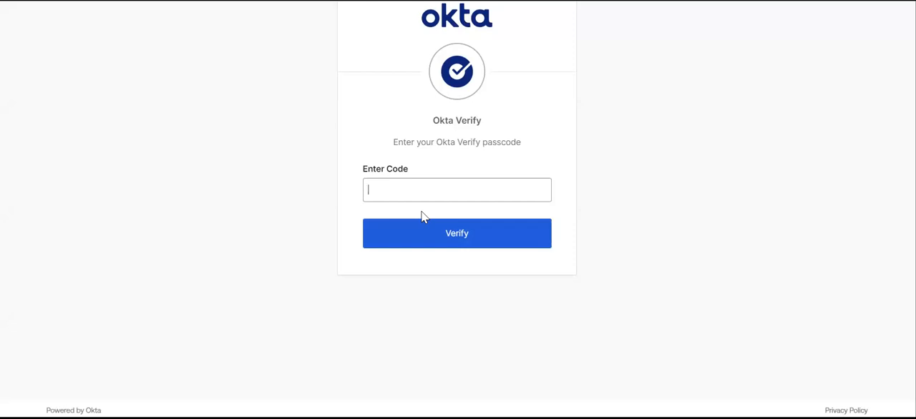
Enter the Okta Verify passcode and submit it for verification
click(443, 234)
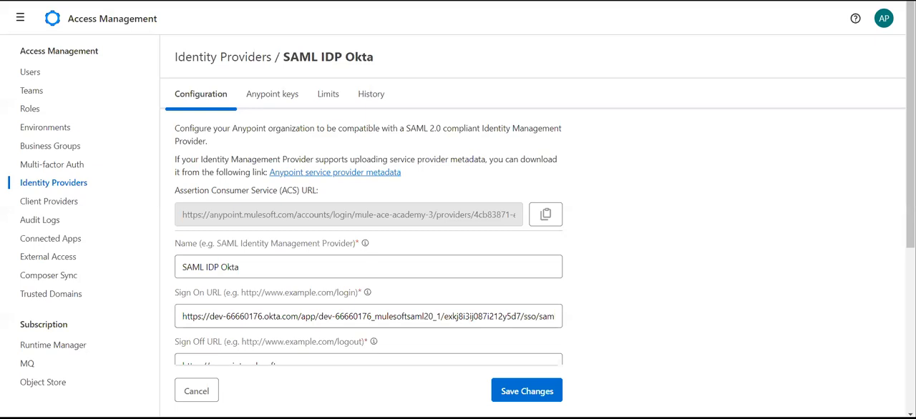
Open the Okta Developer login in a new browser tab, sign in with email and submit the Okta Verify passcode
key(ctrl+t)
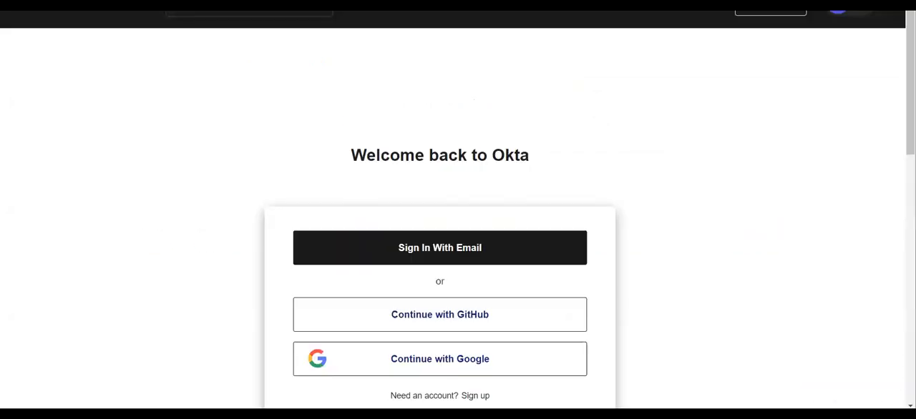
scroll(404, 236, down, 2)
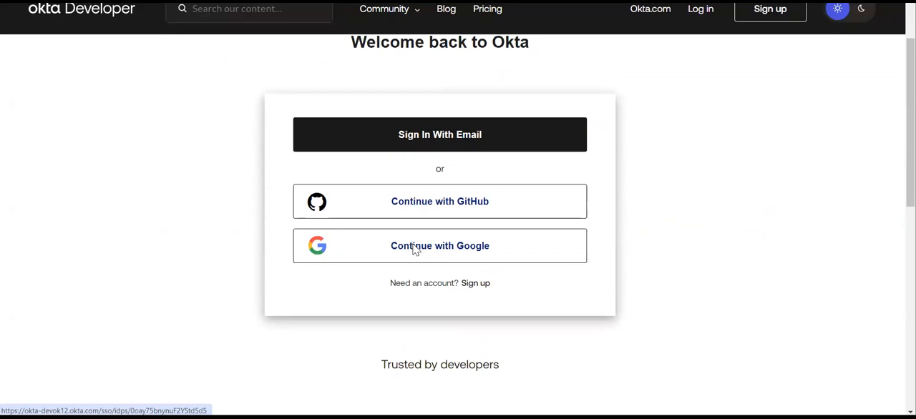
click(396, 144)
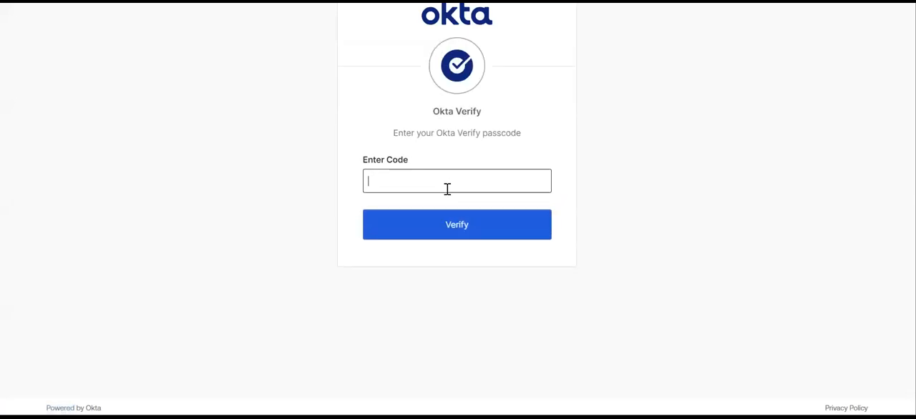
click(432, 187)
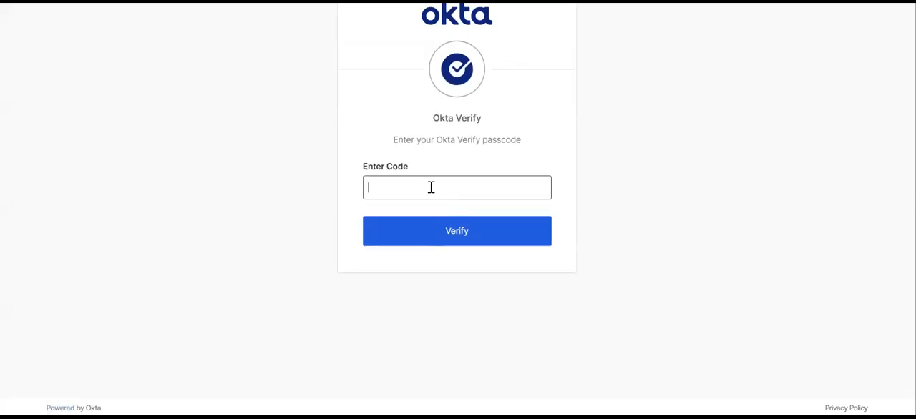
key(Return)
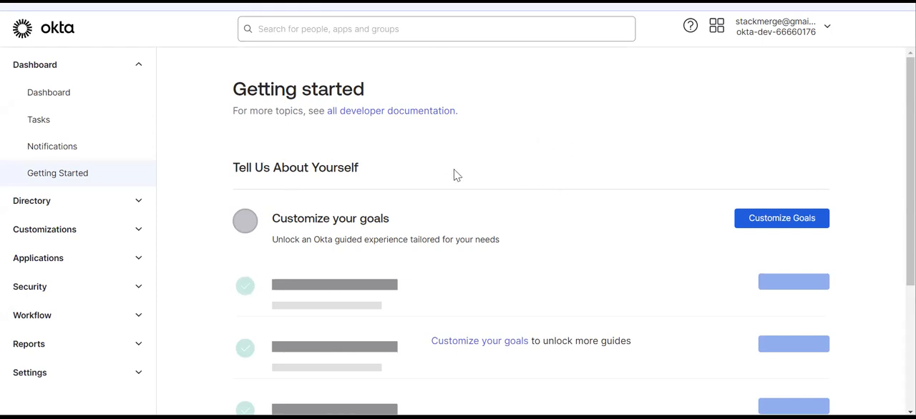
Open the designers group in the Okta directory and review the people assigned to it
scroll(479, 153, down, 2)
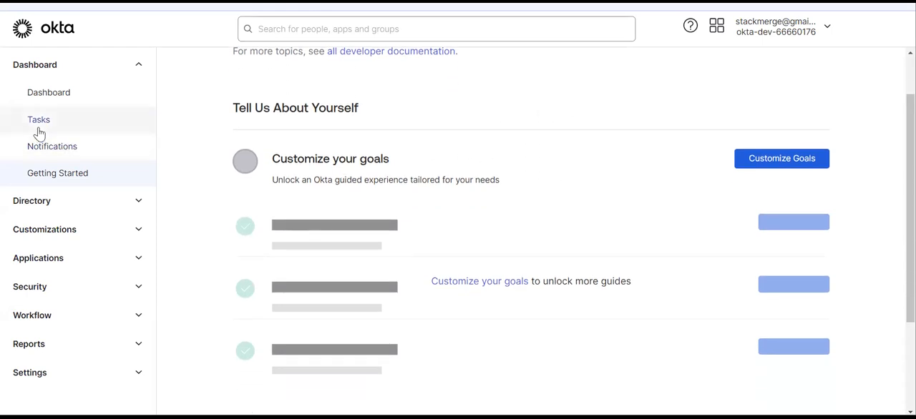
click(47, 202)
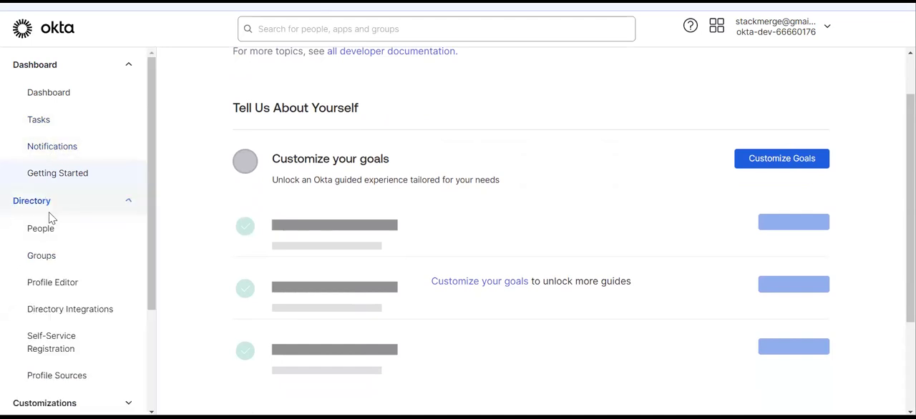
click(43, 256)
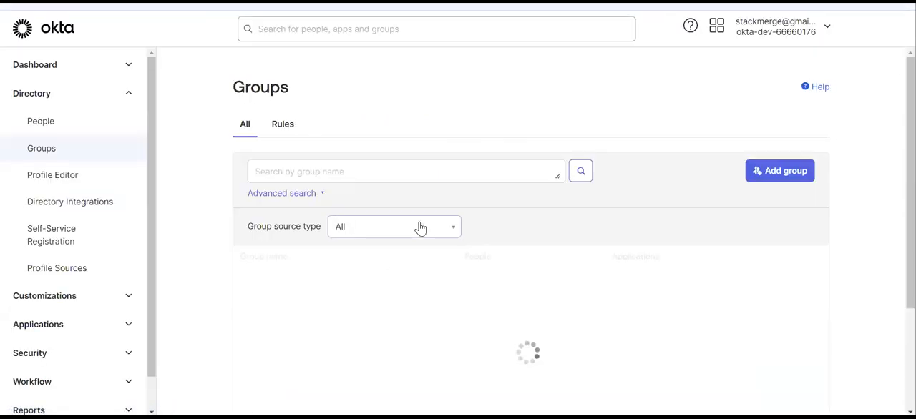
scroll(321, 307, down, 2)
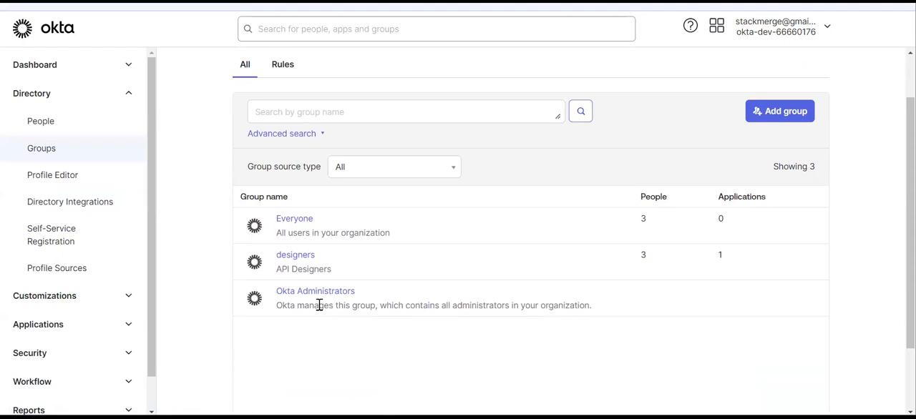
click(298, 257)
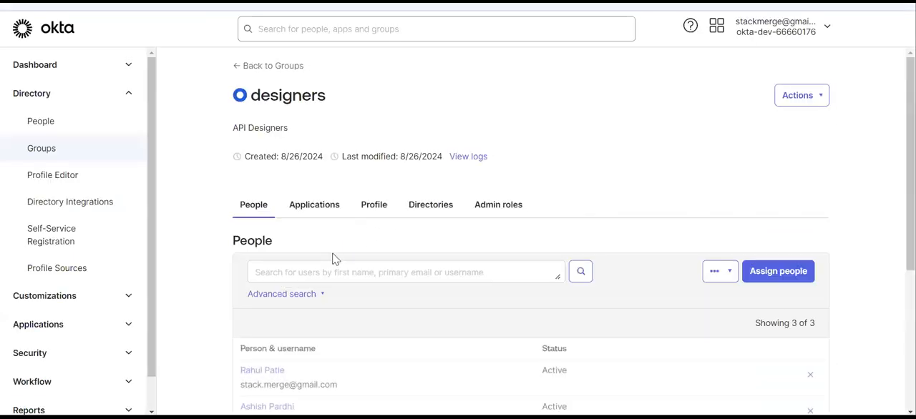
scroll(334, 259, down, 2)
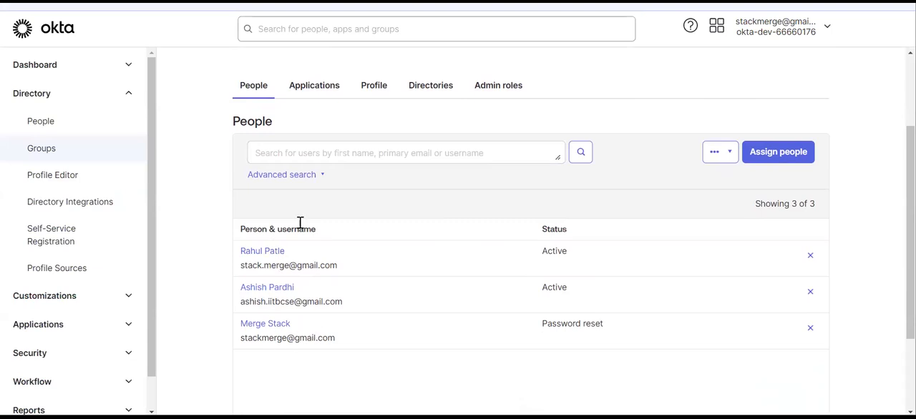
Open the MuleSoft SAML 2.0 application in Okta and review the people assigned to it
scroll(67, 309, down, 1)
click(58, 293)
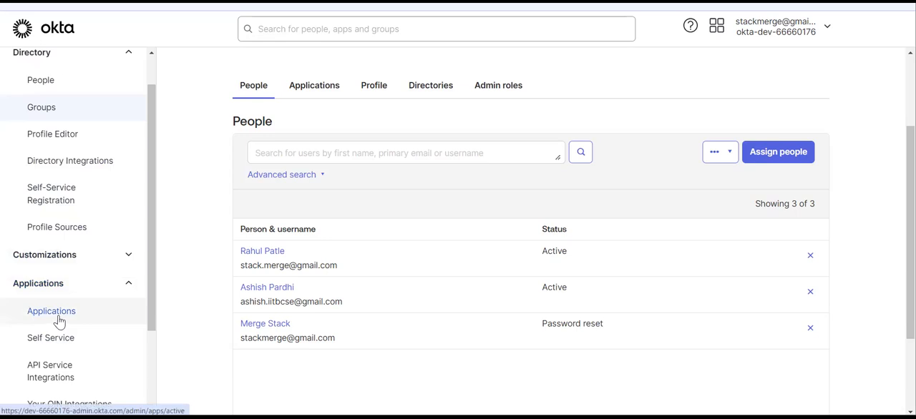
click(57, 313)
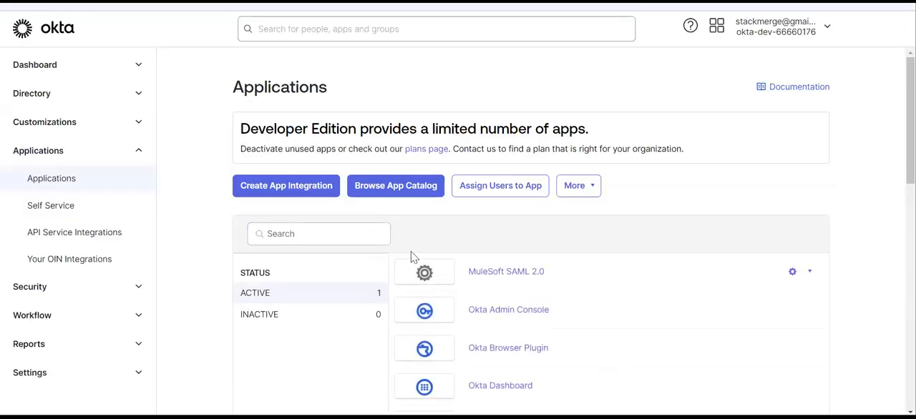
scroll(501, 236, down, 1)
click(521, 213)
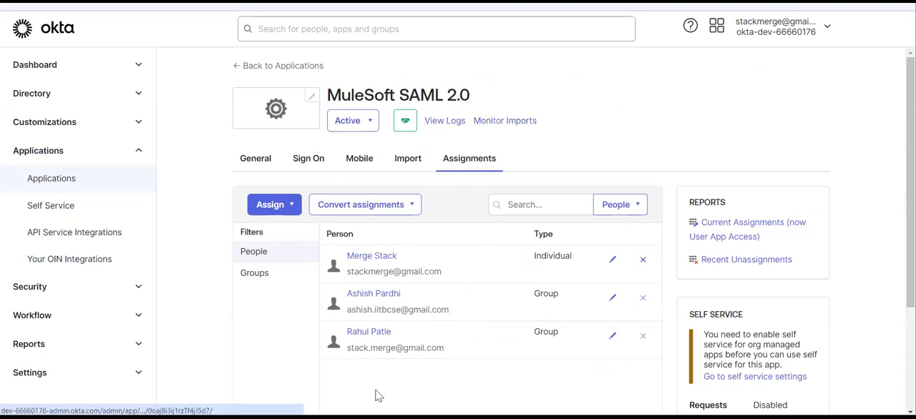
scroll(419, 239, down, 1)
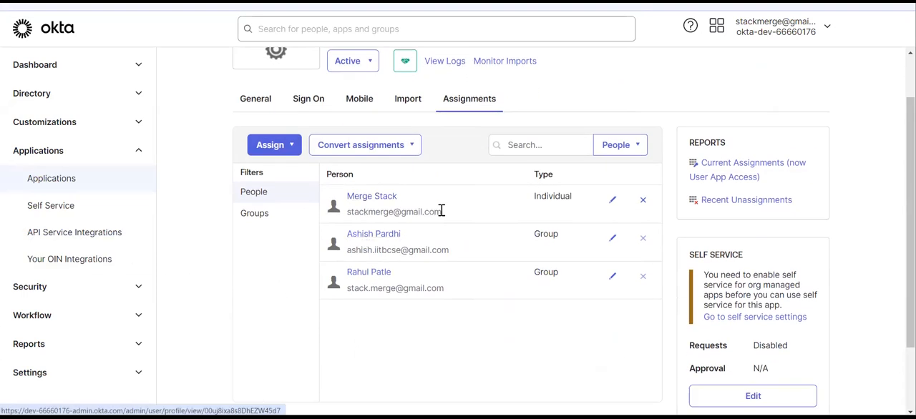
scroll(429, 208, up, 1)
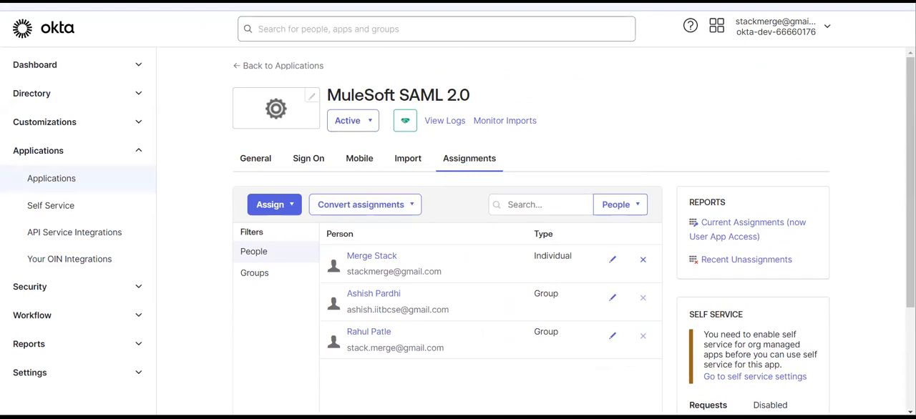
Sign out of the Okta admin account and sign in with the prefilled credentials of the other user
click(906, 2)
click(633, 70)
click(832, 30)
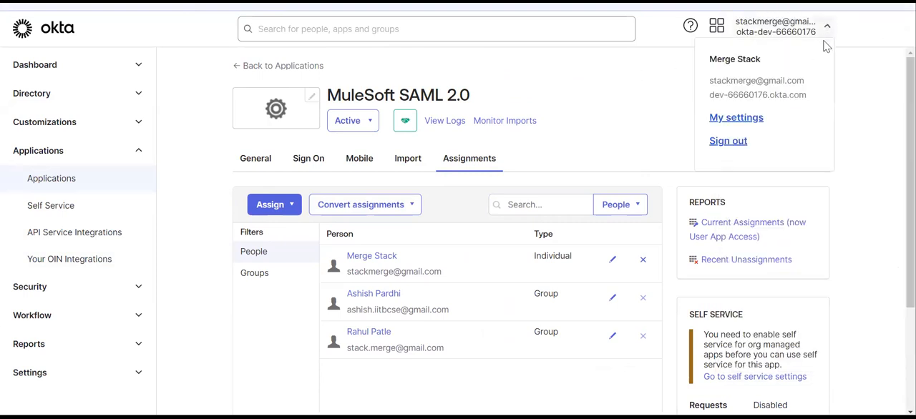
click(730, 145)
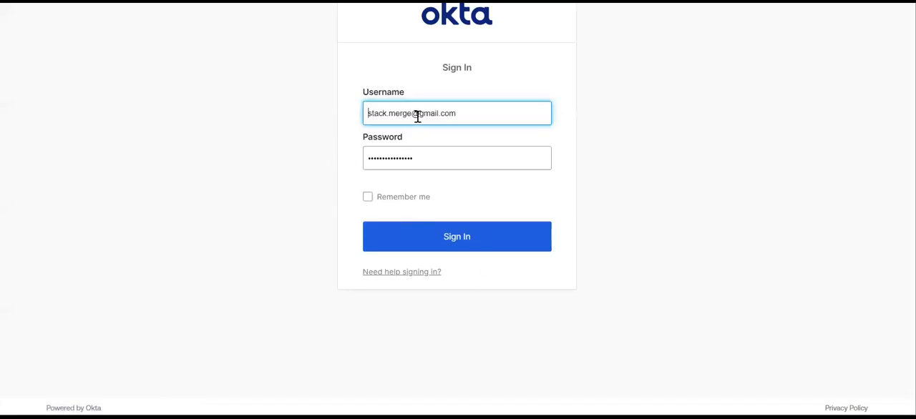
click(455, 241)
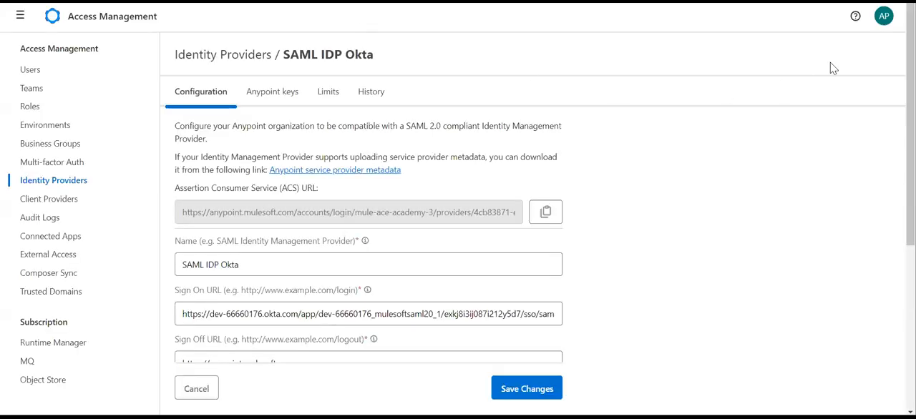
Sign out of the current Anypoint session and launch MuleSoft SAML 2.0 from Okta's My Apps
click(885, 17)
click(814, 169)
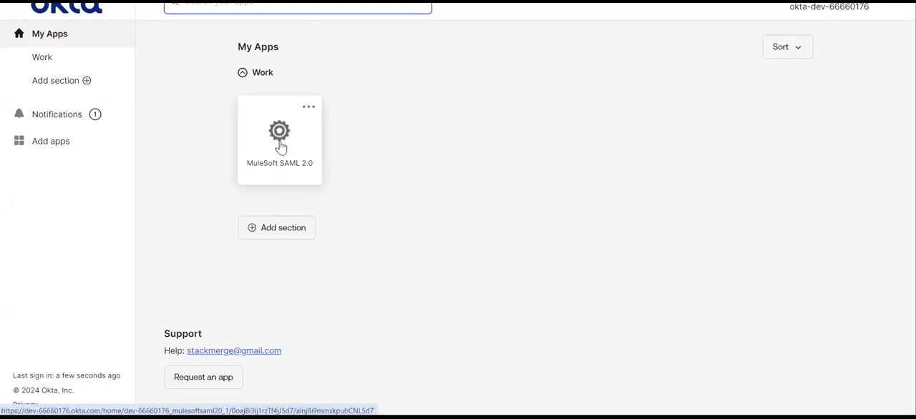
click(279, 143)
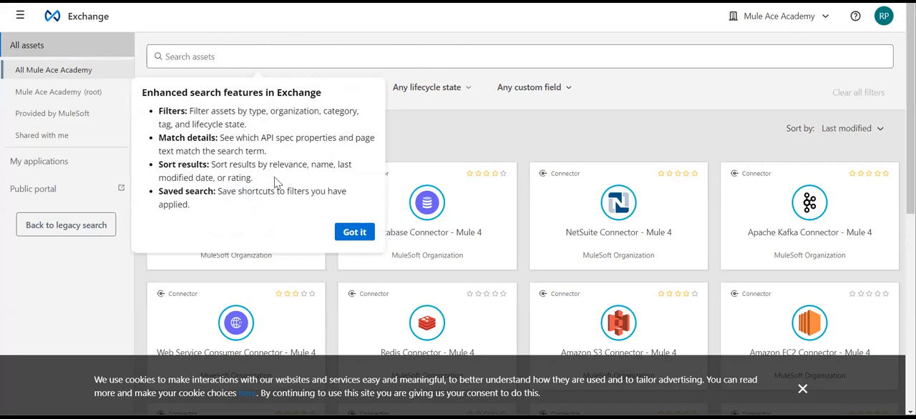
Check the signed-in user's access to API Manager, dismiss the error dialog, and open Design Center
click(20, 15)
click(66, 220)
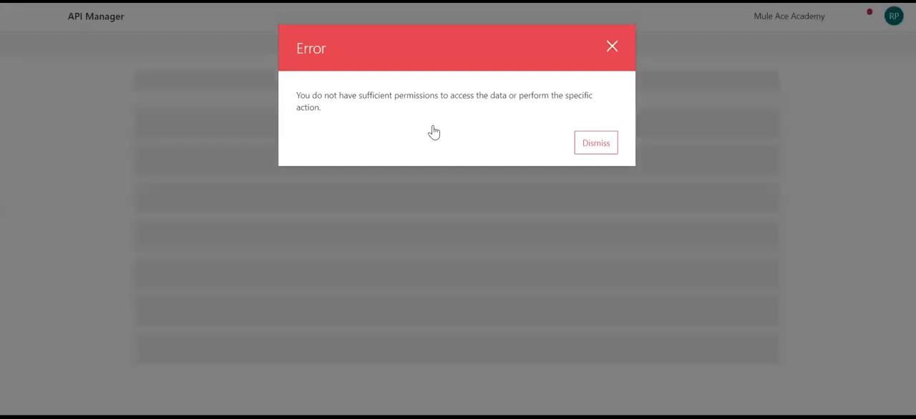
click(610, 47)
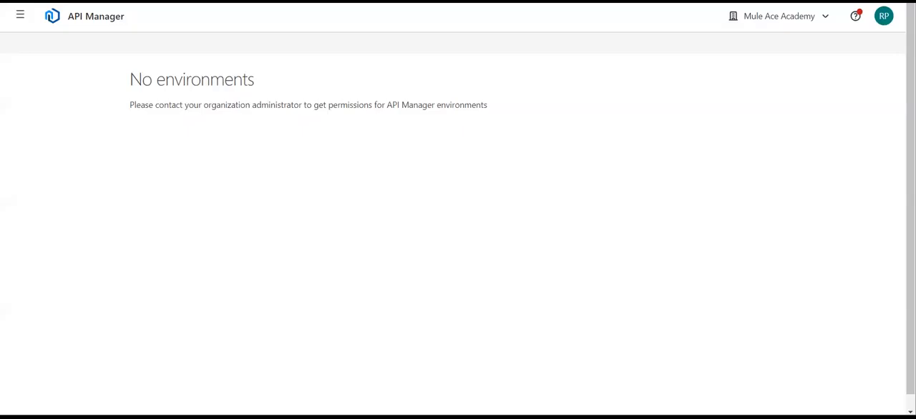
click(20, 16)
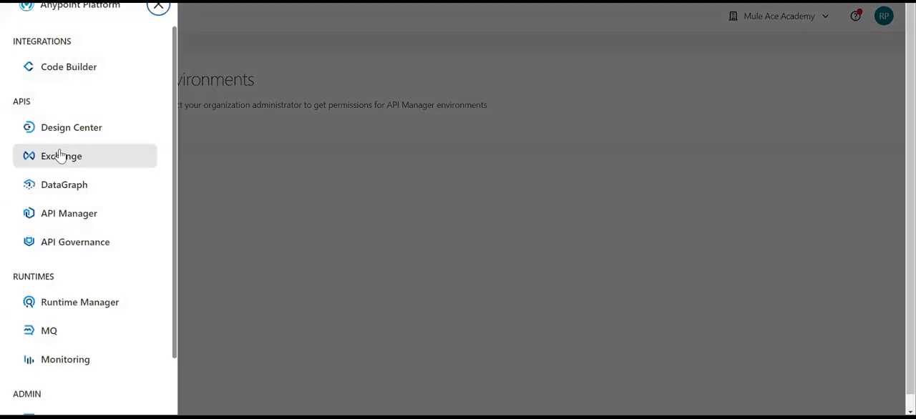
click(61, 134)
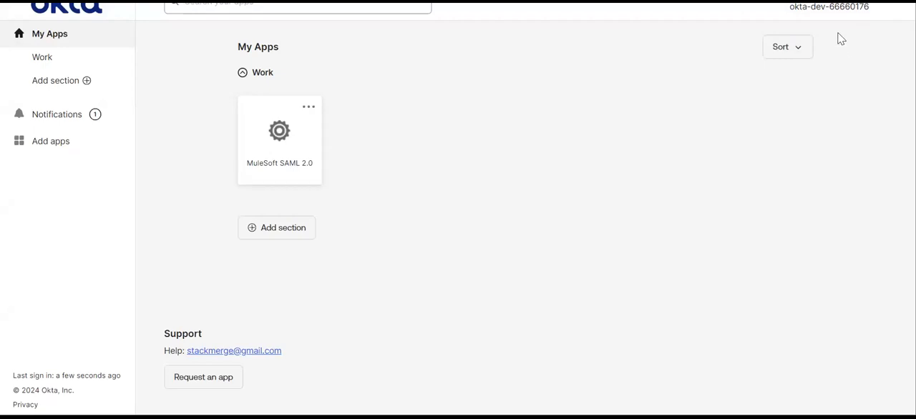
Return to the Okta My Apps page and sign the user out of Okta
click(842, 10)
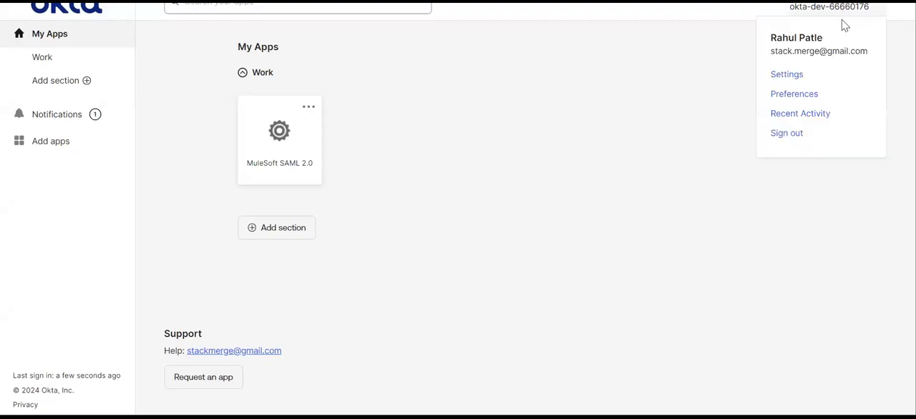
click(790, 136)
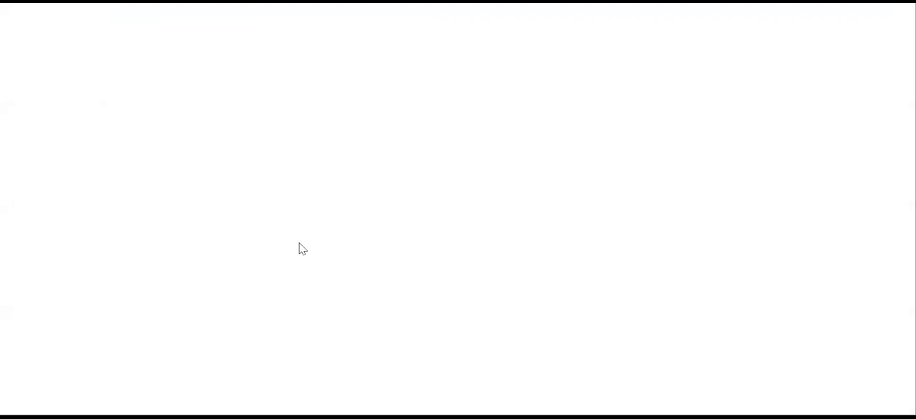
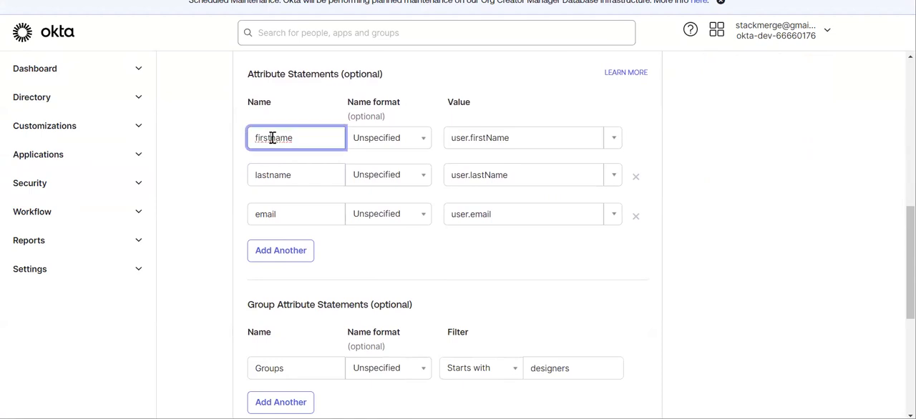
Review the firstname, lastname and email attribute statements and the Groups attribute statement filtered on designers in the SAML settings
double_click(272, 176)
double_click(265, 213)
scroll(277, 301, down, 1)
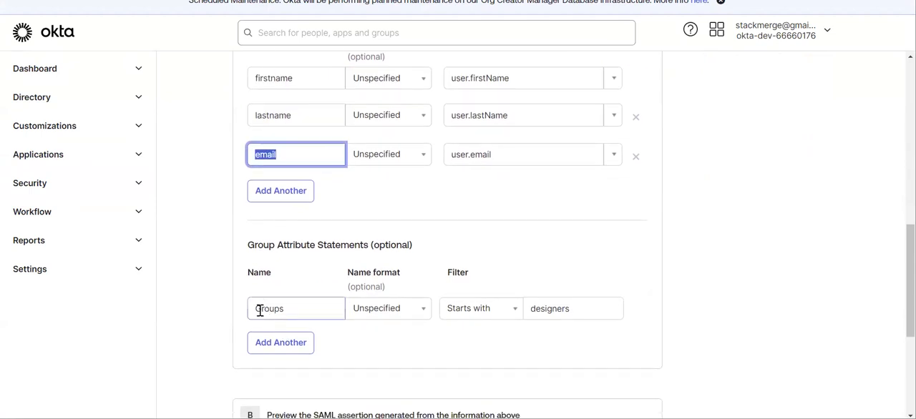
double_click(265, 310)
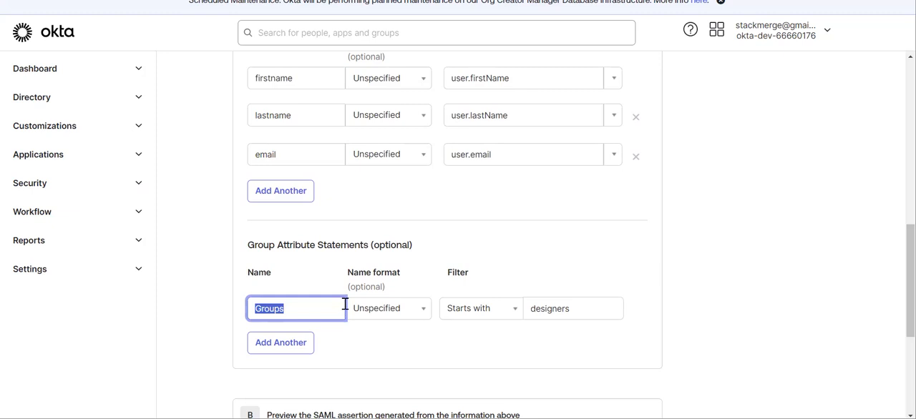
drag(247, 254, 395, 257)
drag(289, 309, 254, 311)
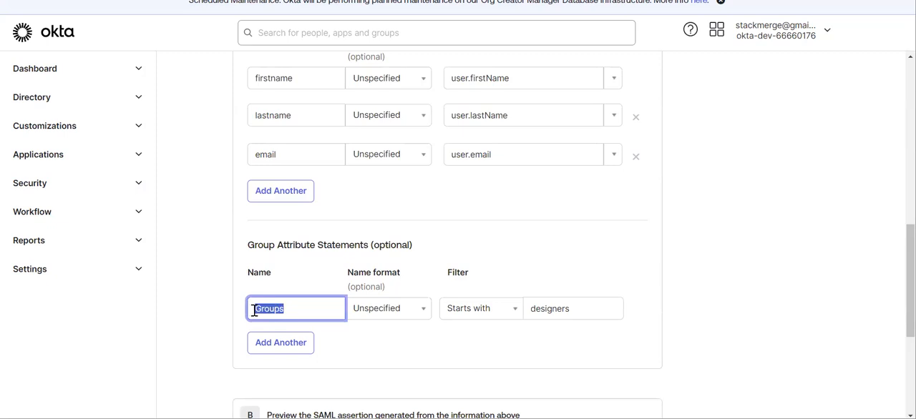
double_click(550, 312)
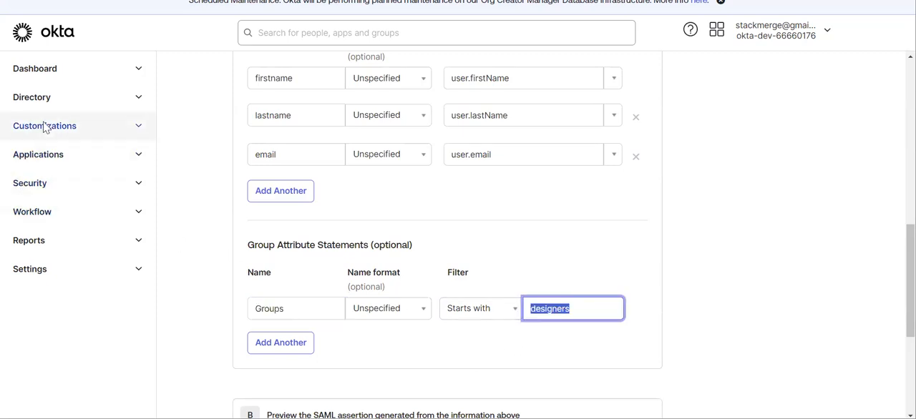
Open the Okta directory's groups list and check the designers group there
click(40, 98)
click(41, 151)
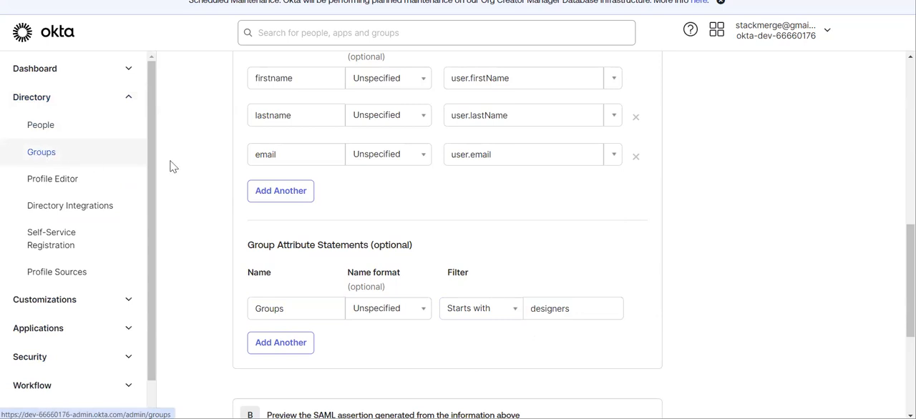
drag(320, 324, 272, 324)
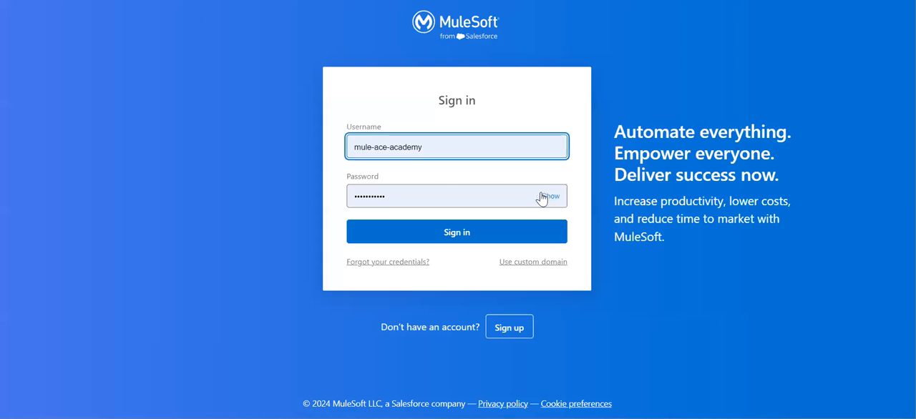
Sign in to Anypoint Platform with the prefilled credentials and open Access Management
click(485, 231)
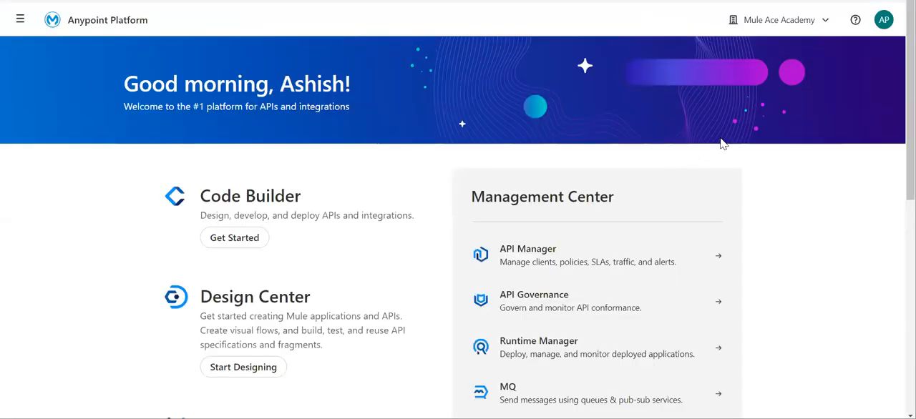
scroll(613, 205, down, 4)
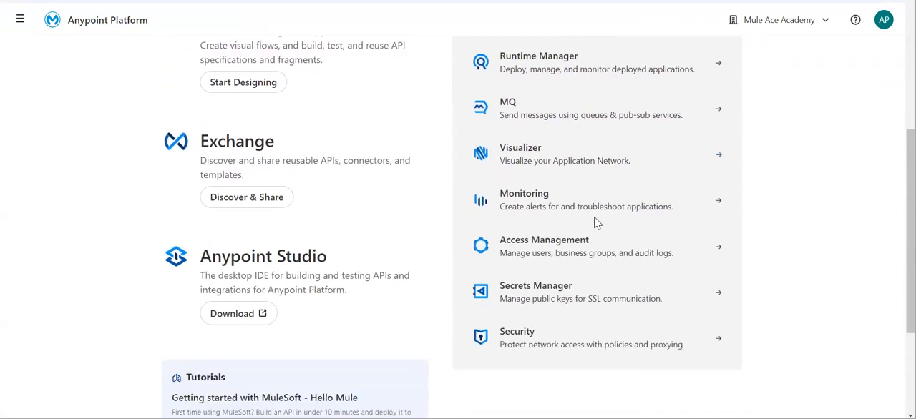
click(564, 232)
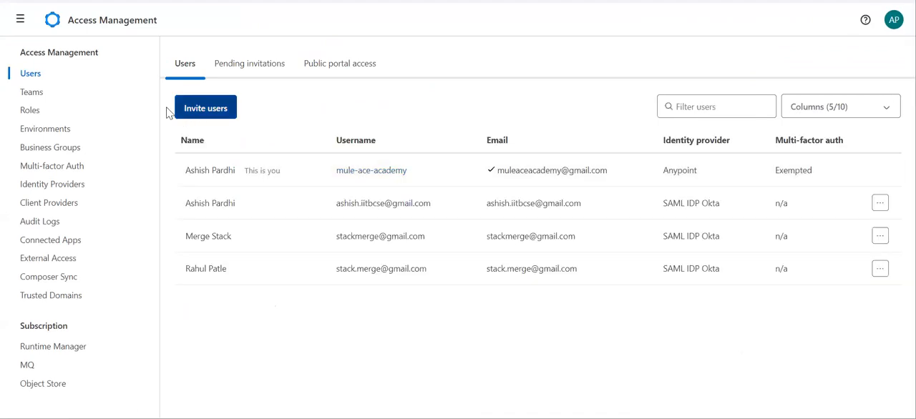
Open the SAML IDP Okta identity provider configuration and expand its advanced settings
click(54, 188)
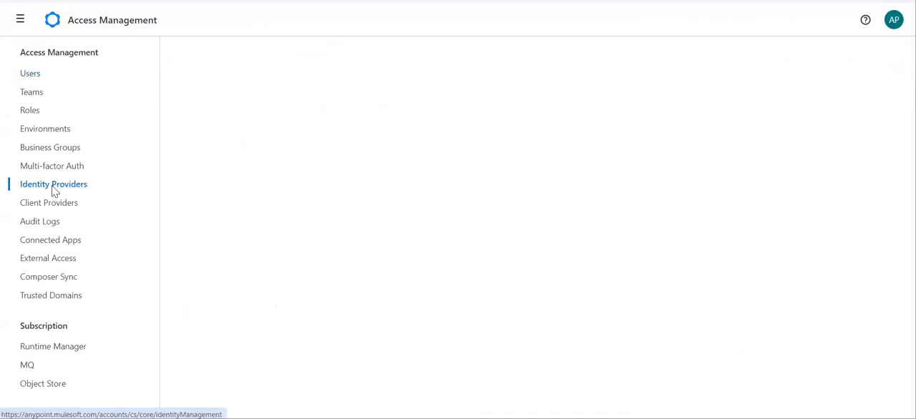
click(215, 168)
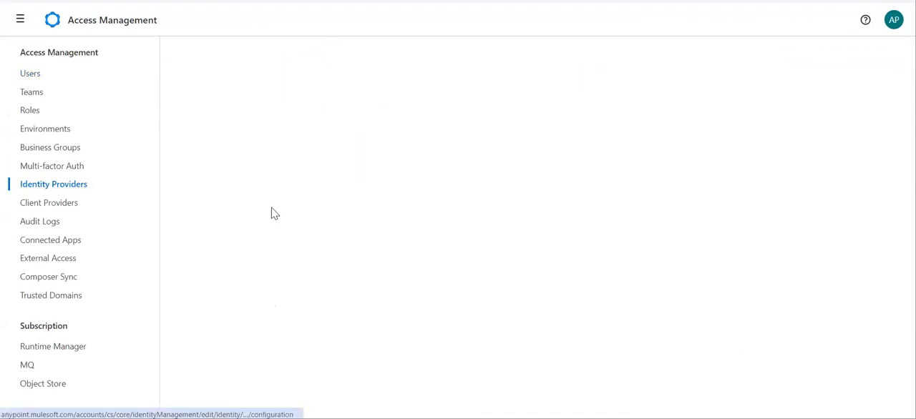
scroll(286, 215, down, 5)
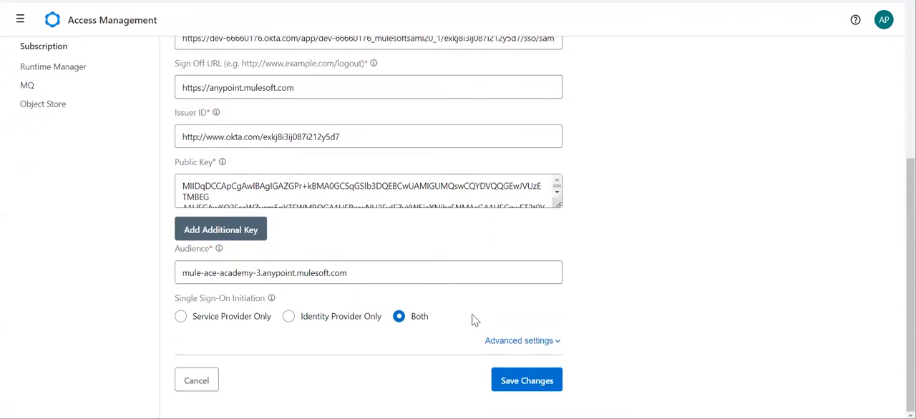
click(535, 343)
scroll(405, 301, down, 4)
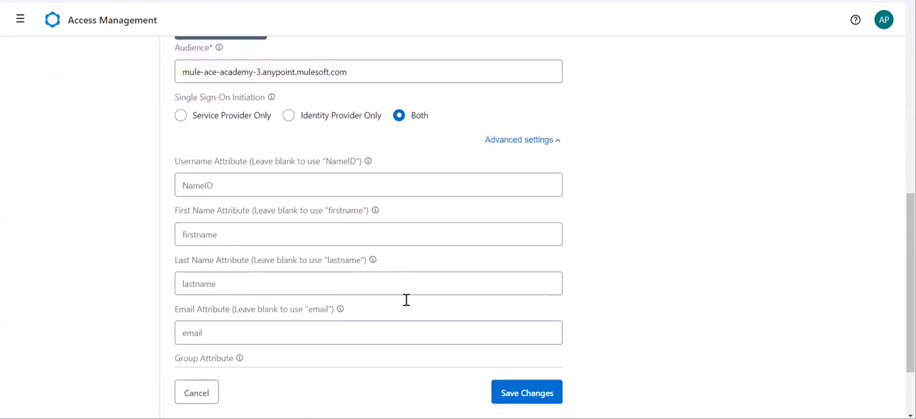
Set the identity provider's Group Attribute to Groups, leaving the other attribute fields blank, and save the changes
click(194, 289)
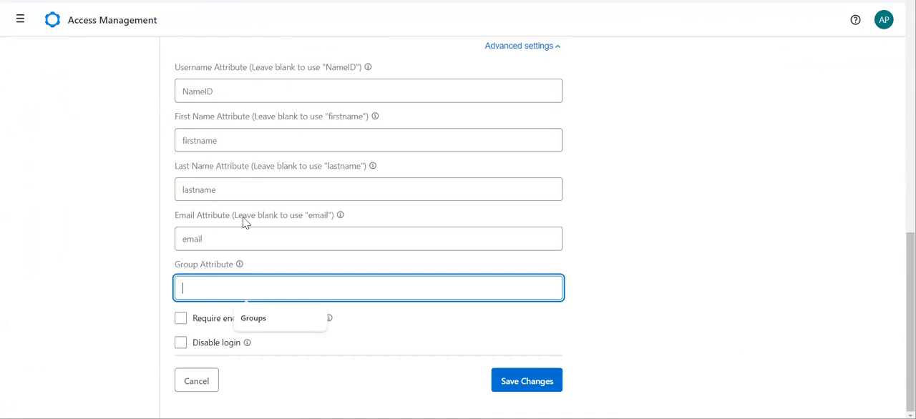
click(319, 218)
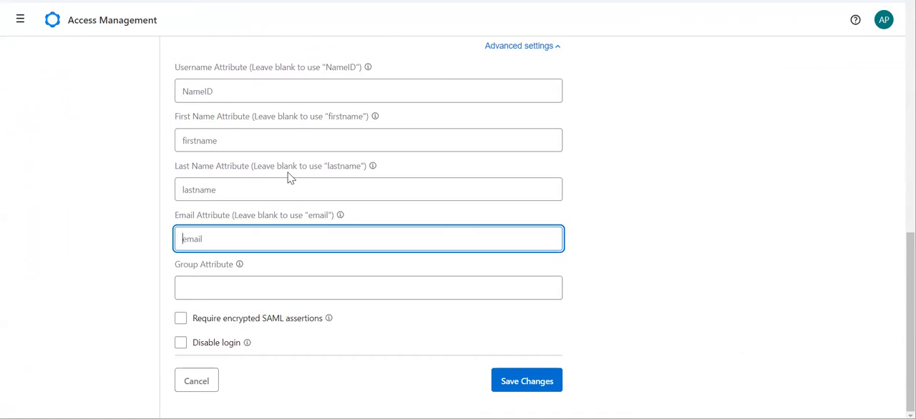
click(350, 119)
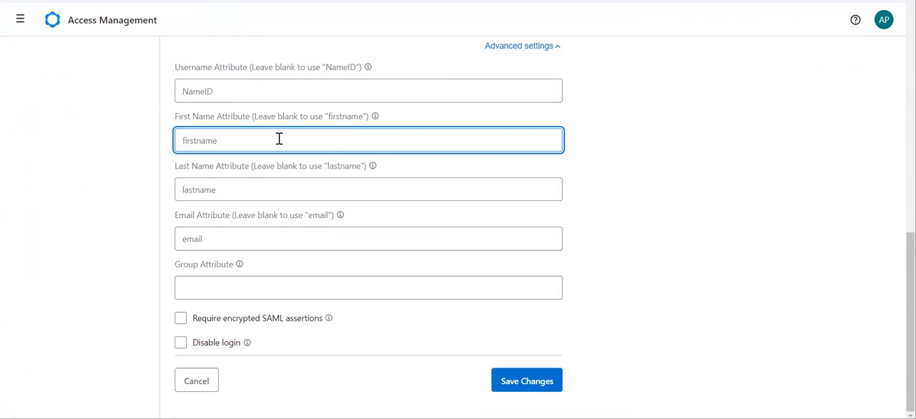
click(237, 285)
click(252, 320)
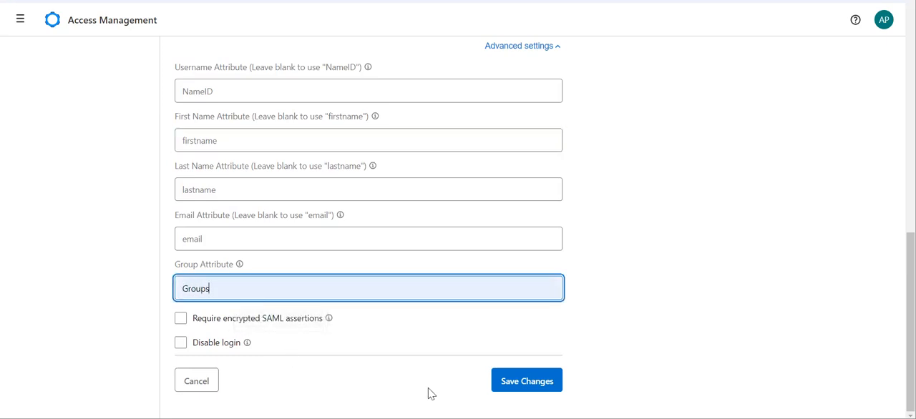
click(524, 386)
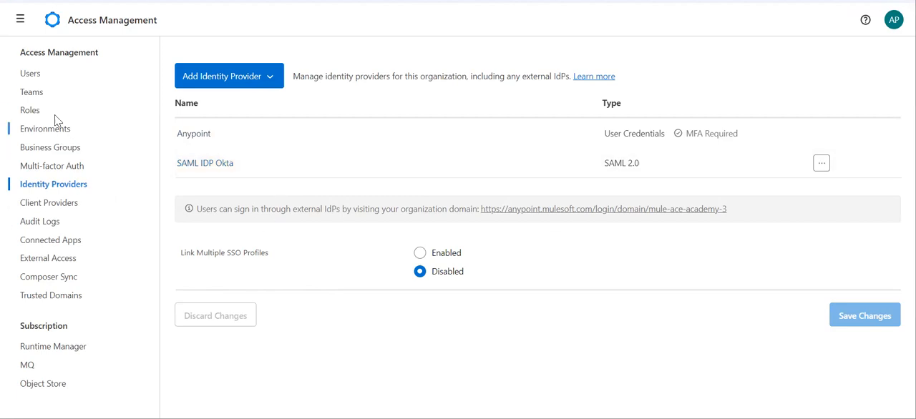
Try to map the external group designers from SAML IDP Okta to the designers team as Member and save the changes
click(35, 96)
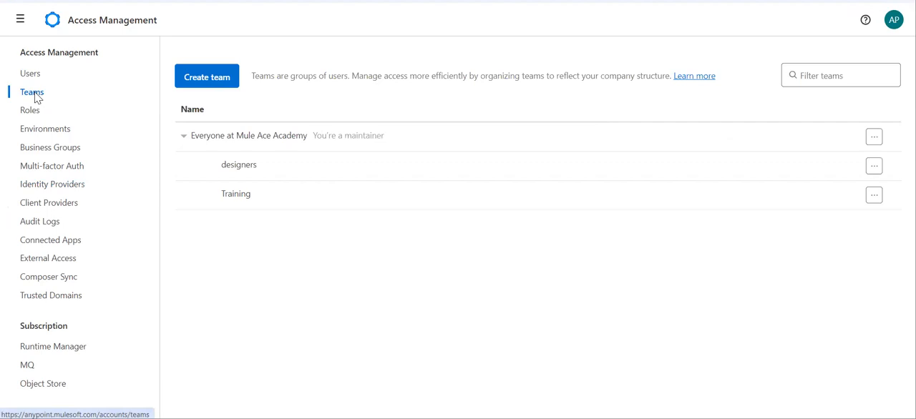
click(241, 170)
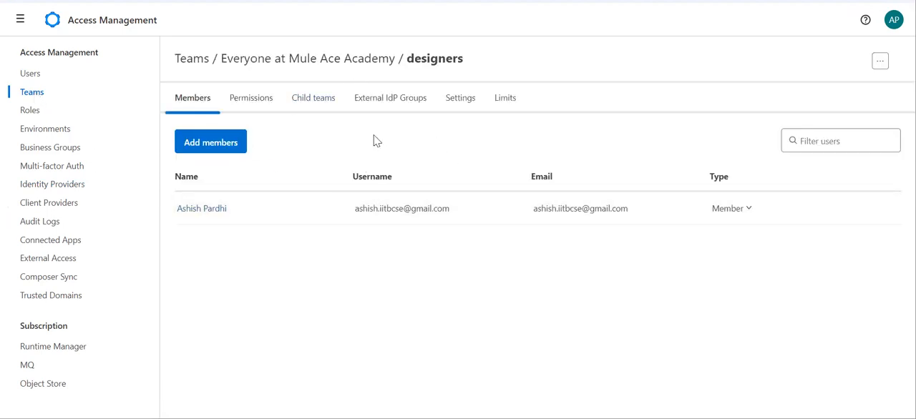
click(390, 101)
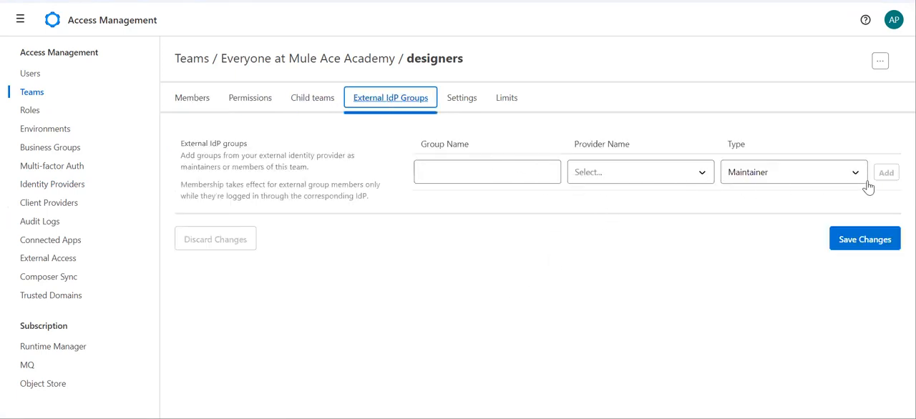
click(473, 170)
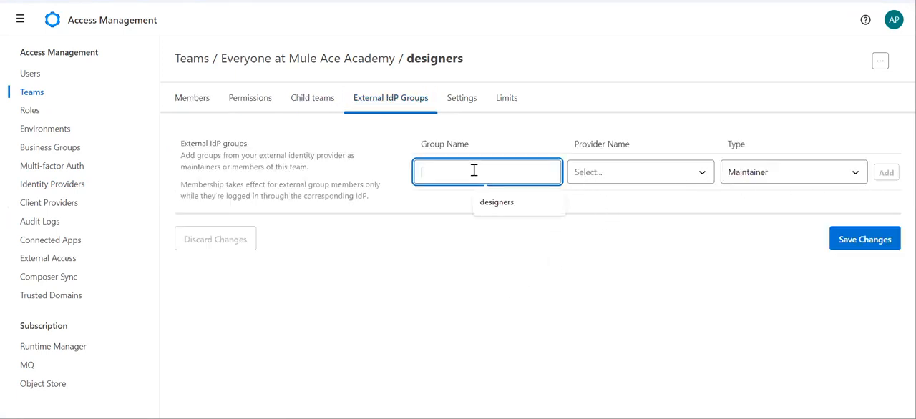
click(499, 205)
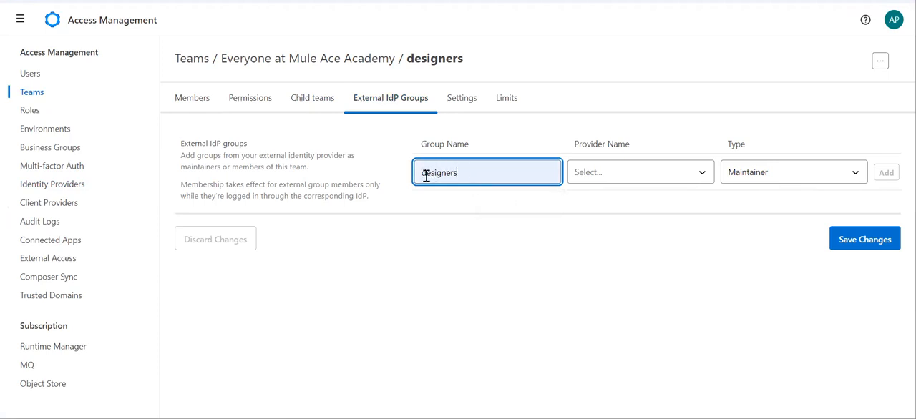
click(703, 173)
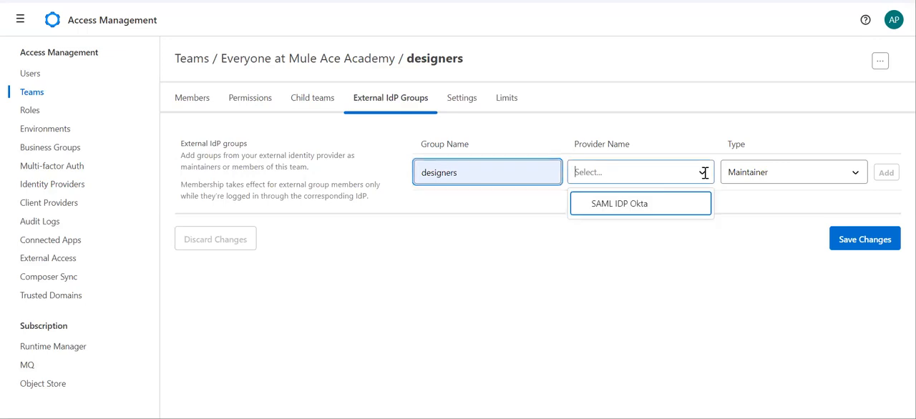
click(648, 206)
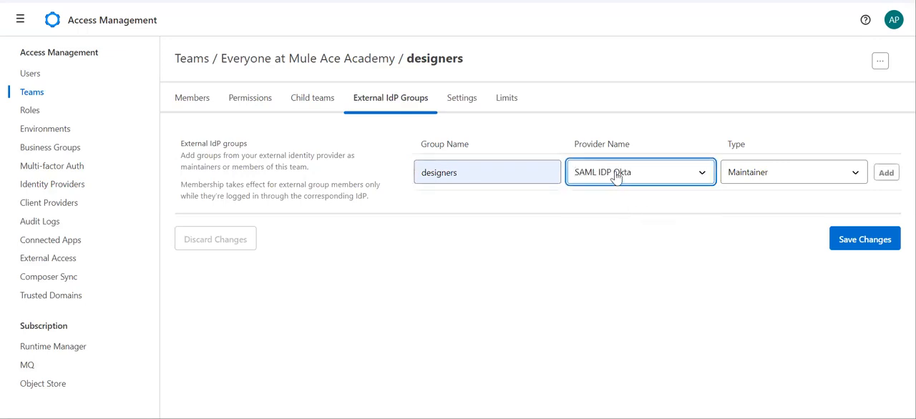
click(854, 176)
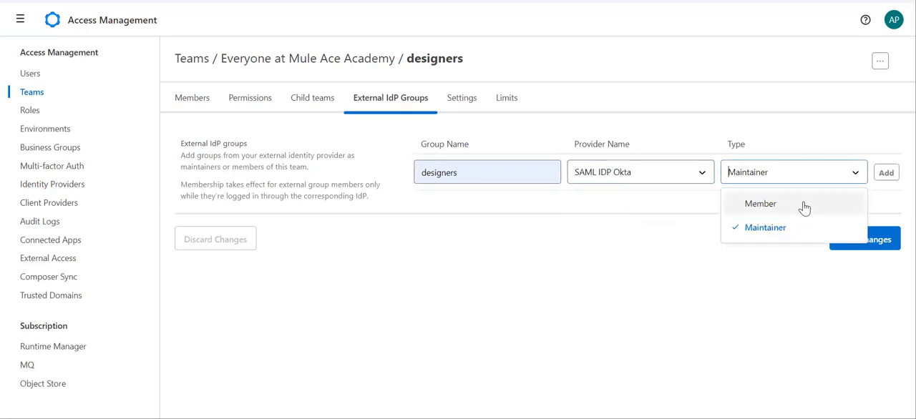
click(768, 210)
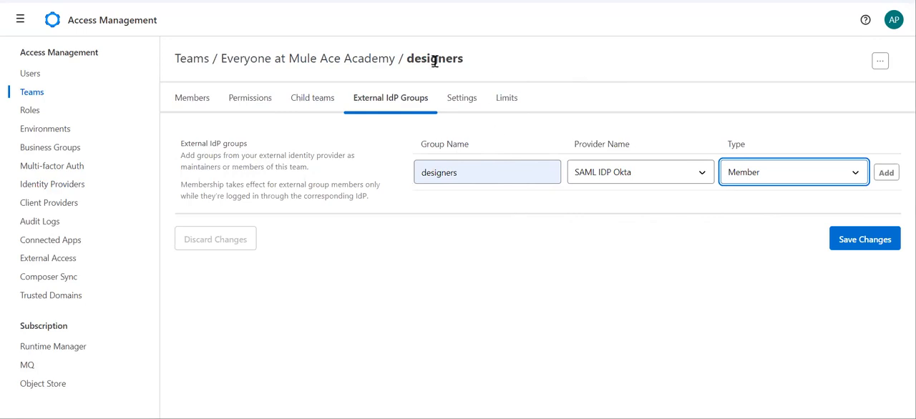
drag(408, 63, 476, 65)
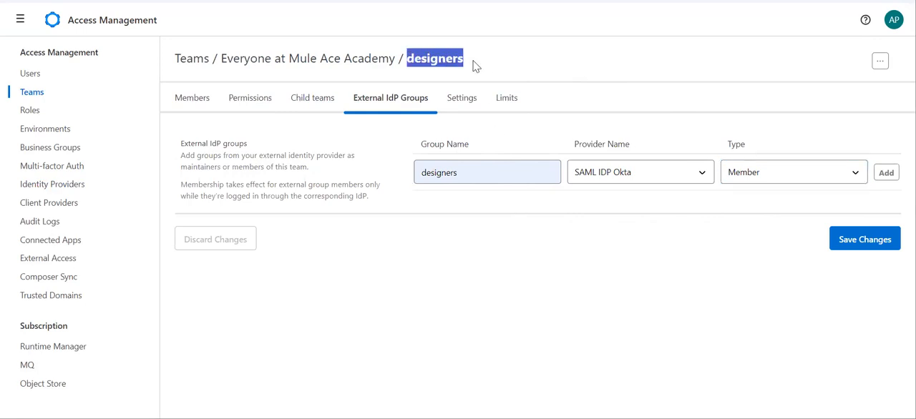
click(855, 242)
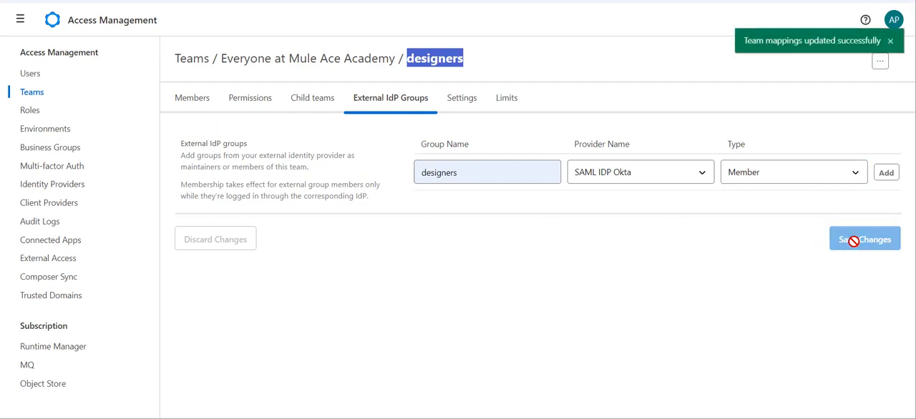
Check the designers team's members and find the SAML test user in the organization's user list
click(193, 100)
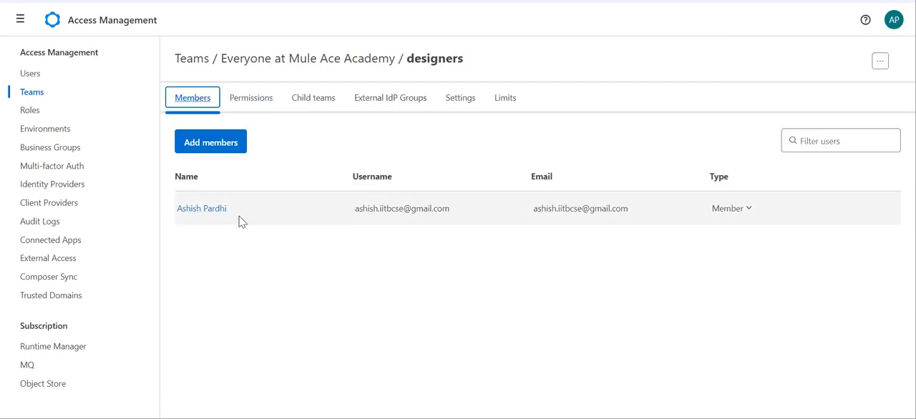
click(30, 74)
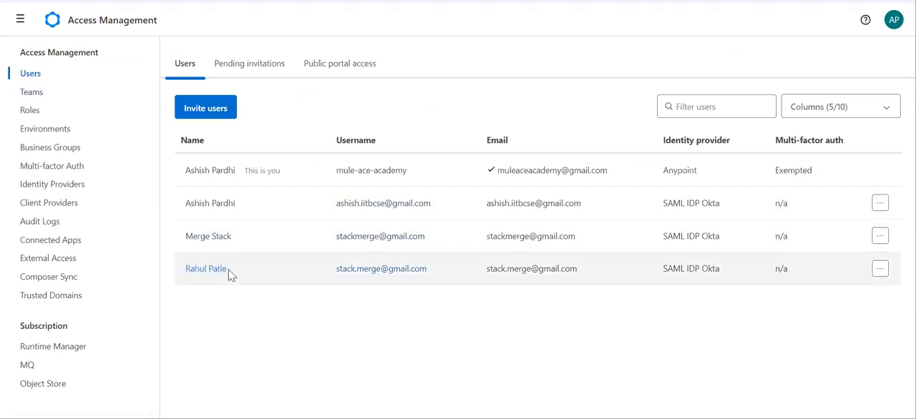
drag(230, 273, 179, 276)
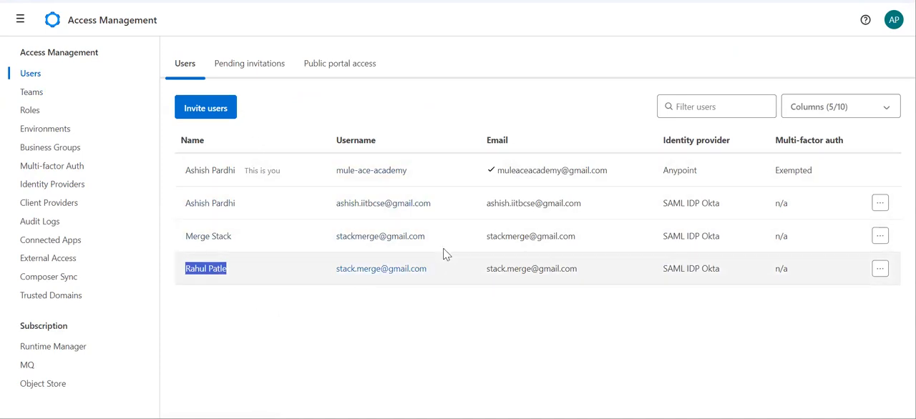
Map the external group designers from SAML IDP Okta to the designers team as Maintainer and save the changes
click(32, 92)
click(245, 169)
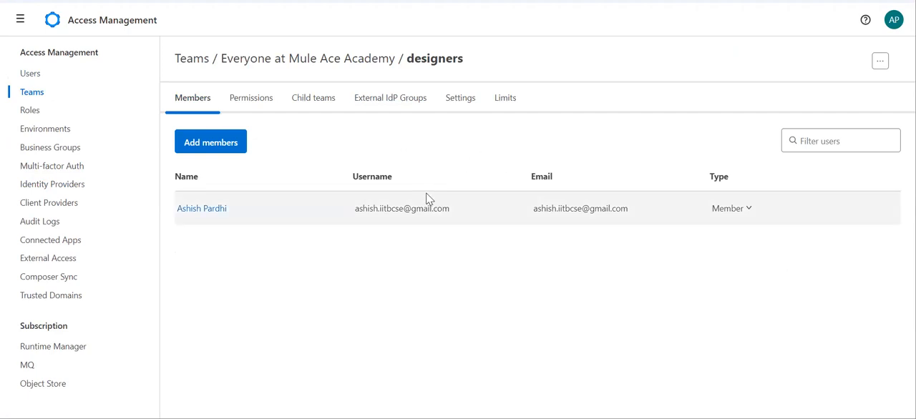
click(398, 98)
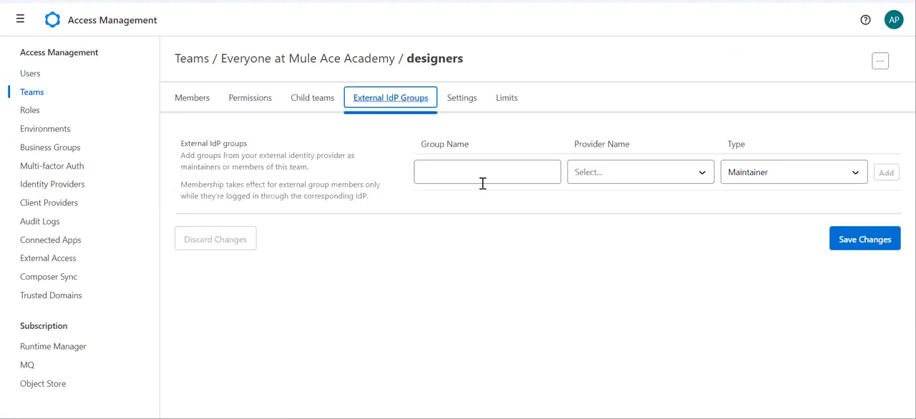
click(534, 173)
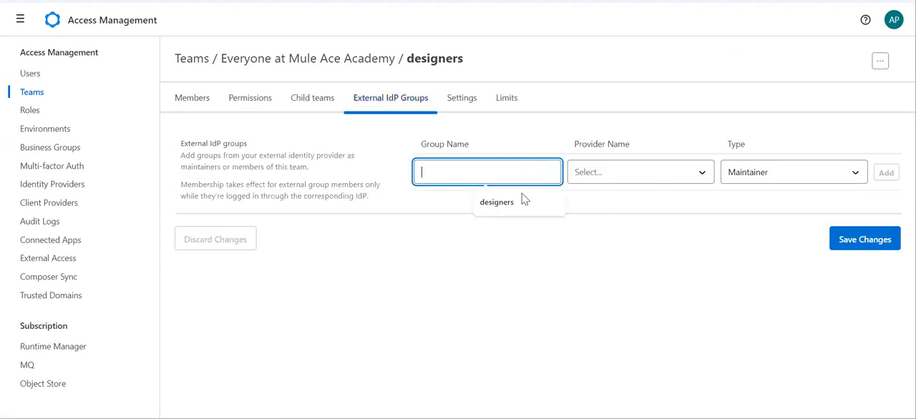
click(511, 204)
click(699, 176)
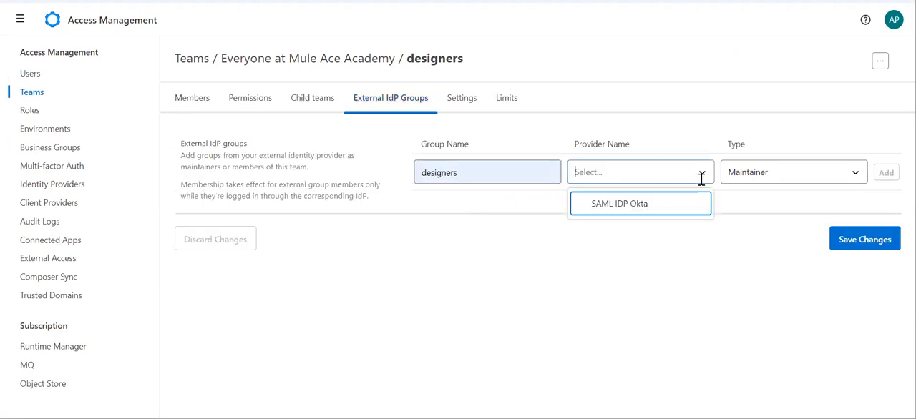
click(648, 204)
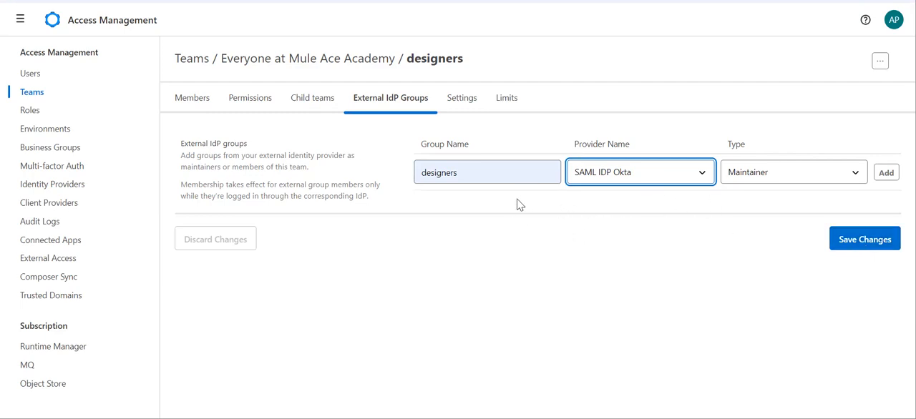
click(887, 176)
click(861, 257)
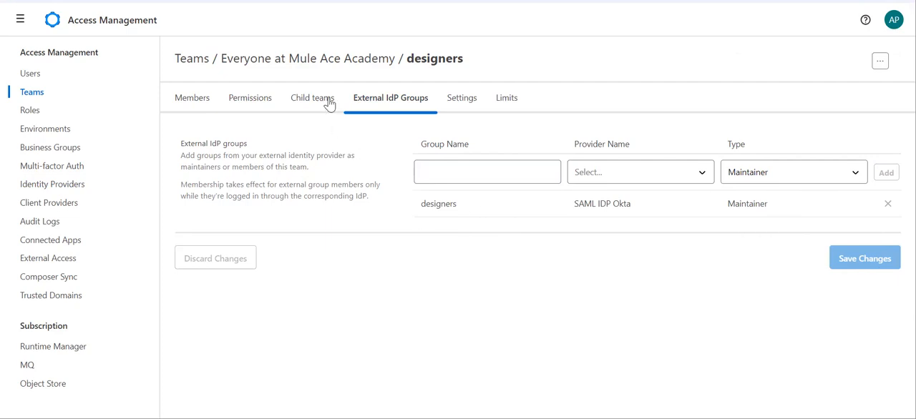
drag(406, 212, 650, 218)
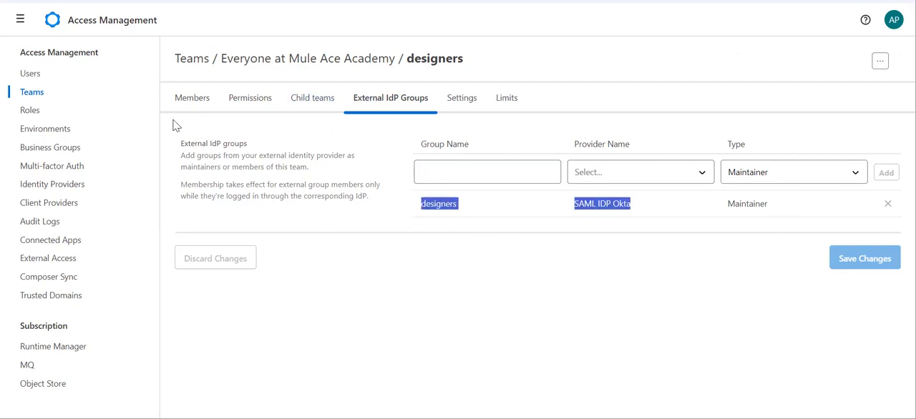
Check the Group Attribute in the advanced settings of the SAML IDP Okta identity provider
click(44, 184)
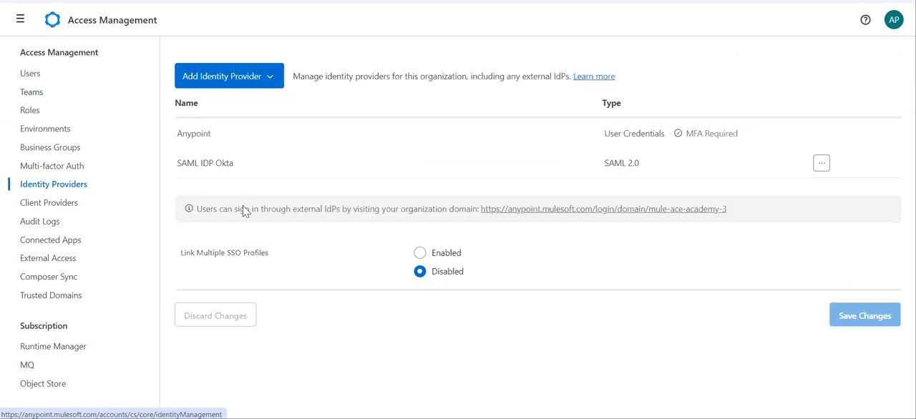
click(206, 166)
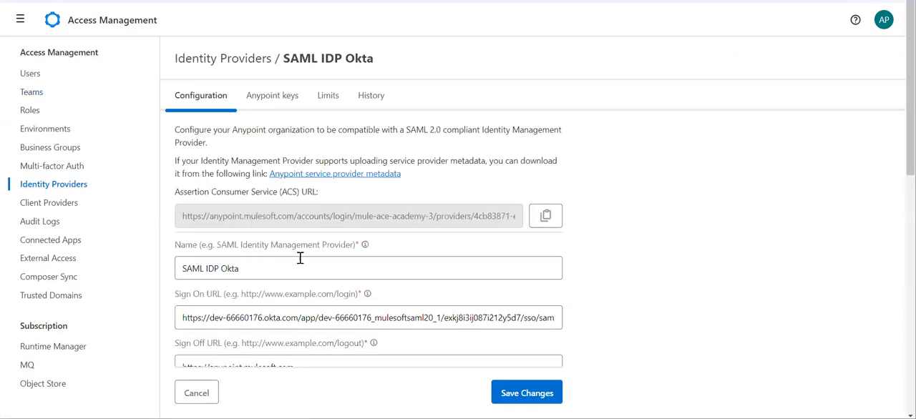
scroll(361, 345, down, 5)
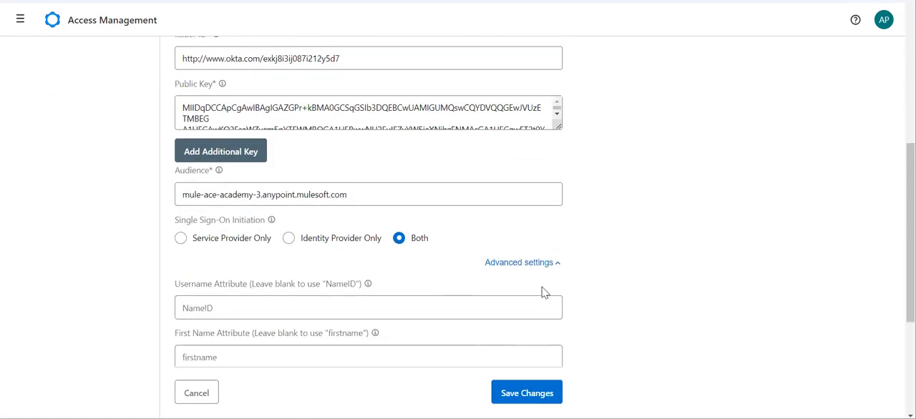
scroll(422, 327, down, 3)
drag(218, 292, 163, 292)
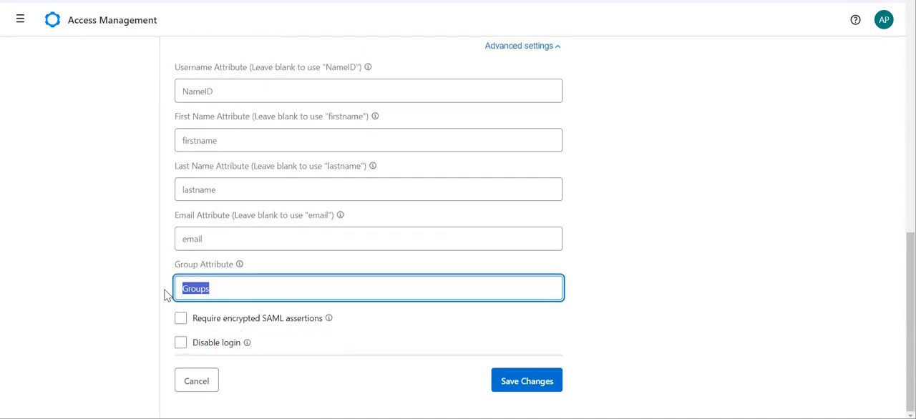
mouse_move(240, 264)
scroll(244, 264, up, 3)
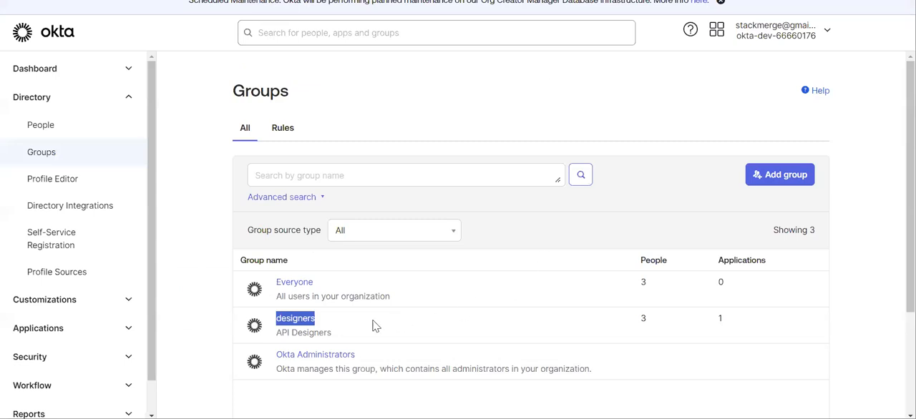
Switch to the Okta admin console and open the MuleSoft SAML 2.0 application
scroll(373, 326, down, 2)
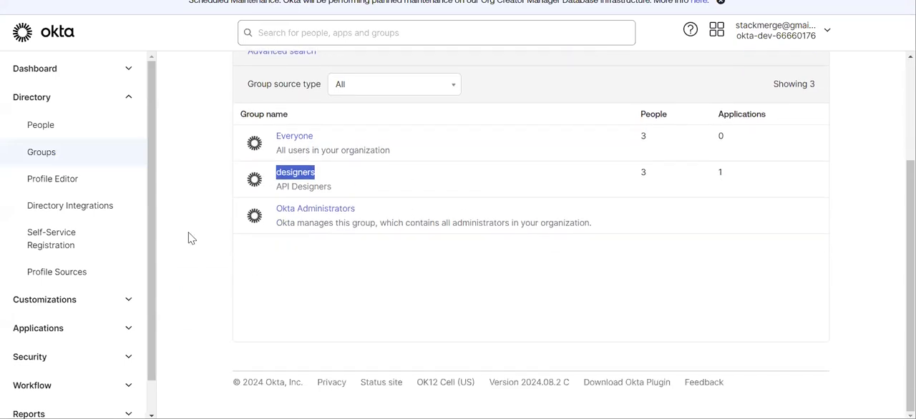
scroll(61, 204, down, 1)
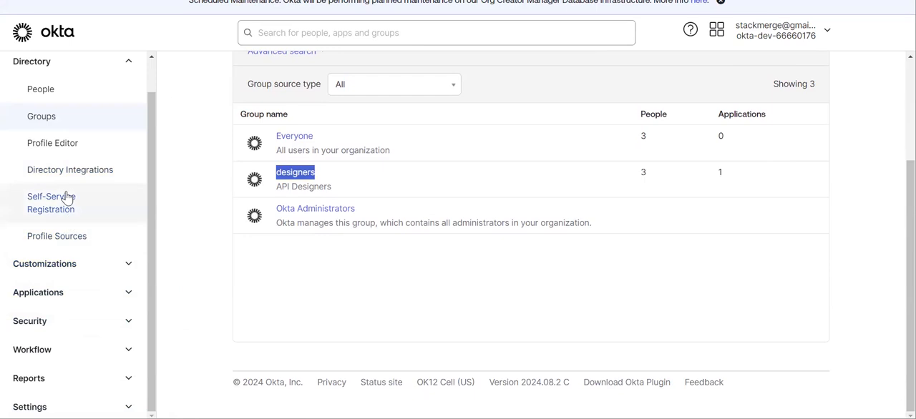
click(63, 301)
scroll(60, 310, down, 1)
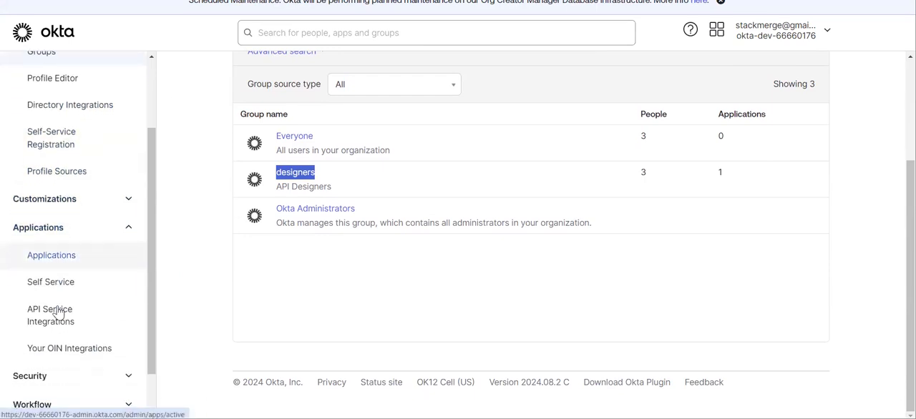
click(62, 265)
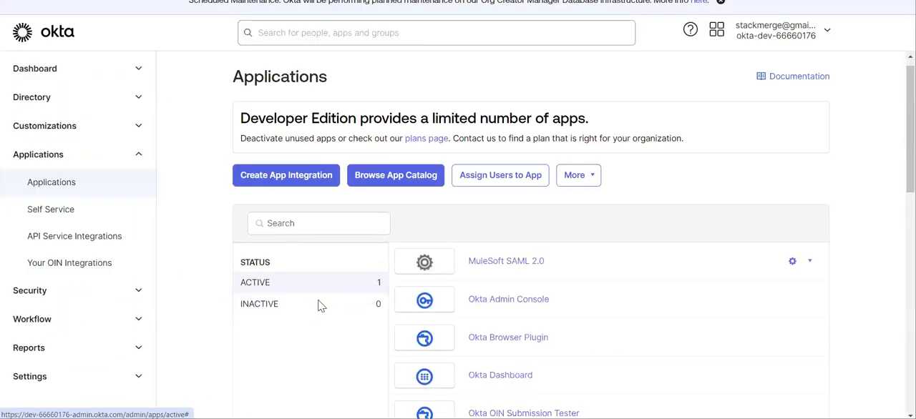
scroll(515, 139, down, 3)
click(514, 99)
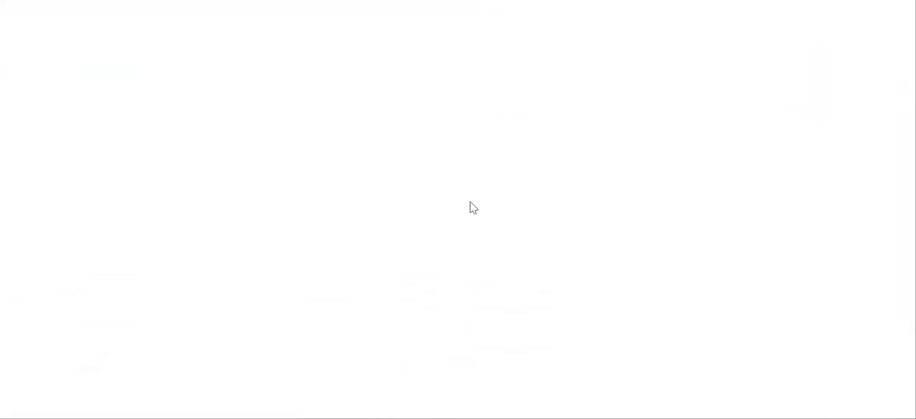
Open the MuleSoft SAML 2.0 application's SAML settings for editing and advance to the SAML configuration page
scroll(386, 241, down, 1)
scroll(327, 193, up, 2)
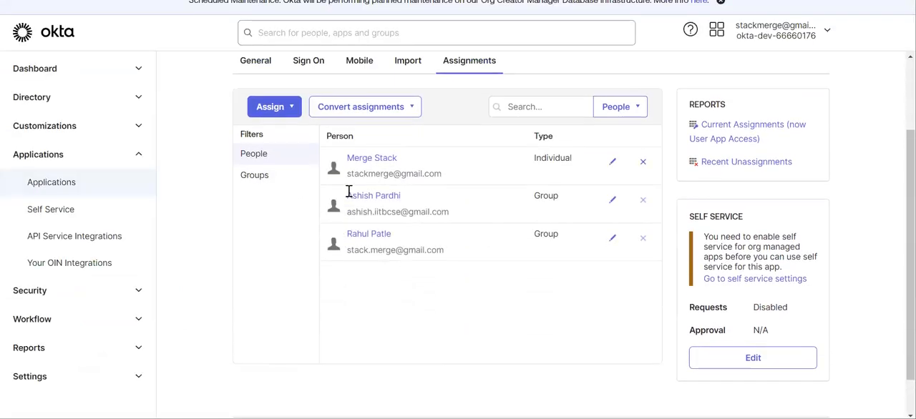
click(256, 163)
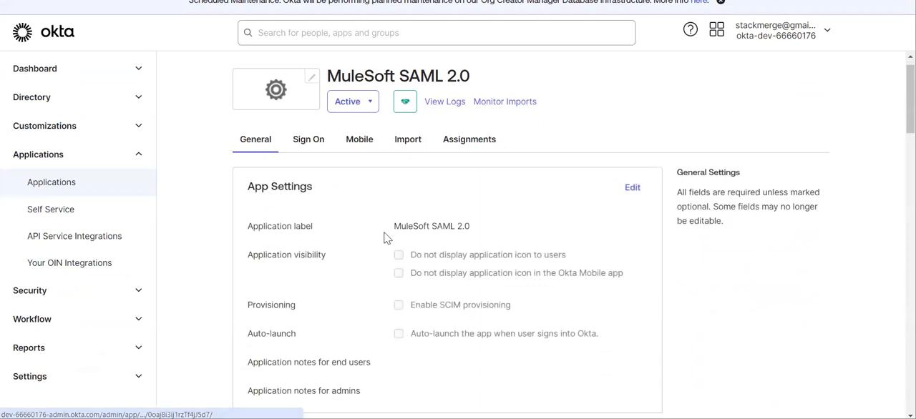
scroll(440, 243, down, 4)
click(633, 172)
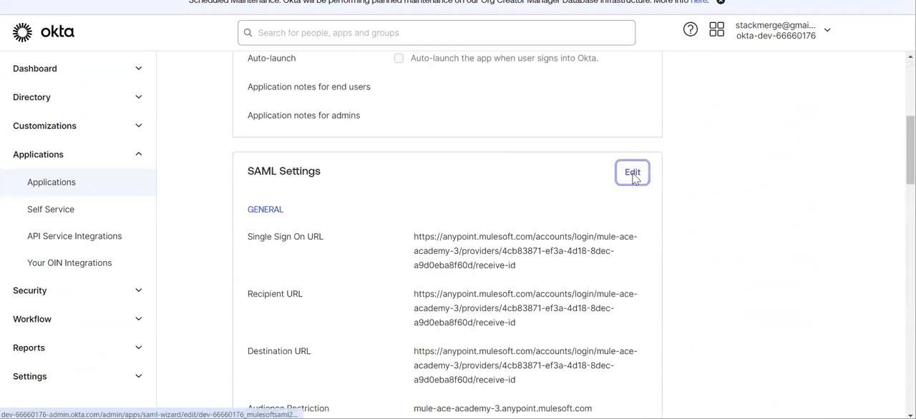
scroll(508, 219, down, 1)
click(637, 324)
Review the application's group attribute statement with its filter and the firstname, lastname and email attribute statements
scroll(487, 322, down, 3)
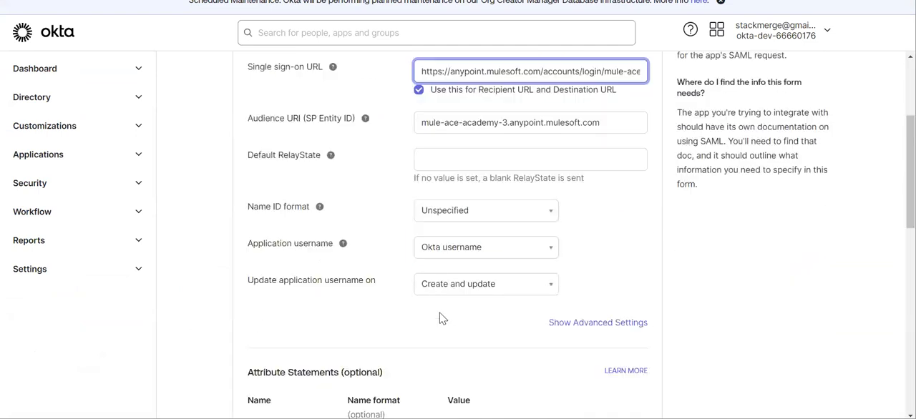
scroll(440, 318, down, 5)
drag(283, 309, 229, 314)
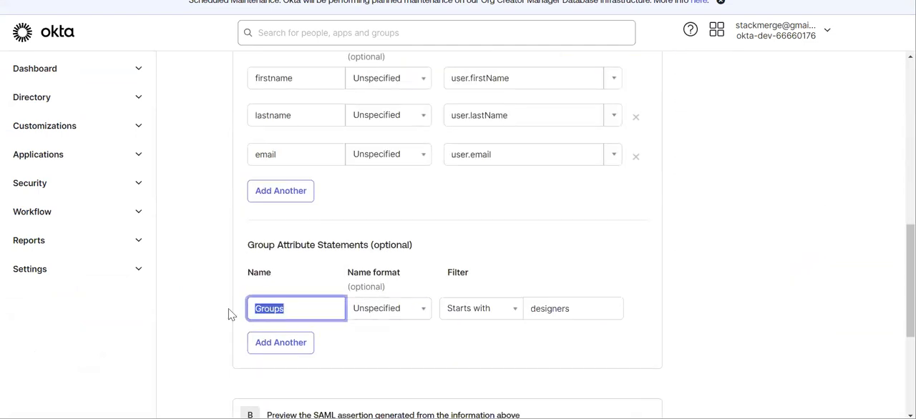
double_click(579, 312)
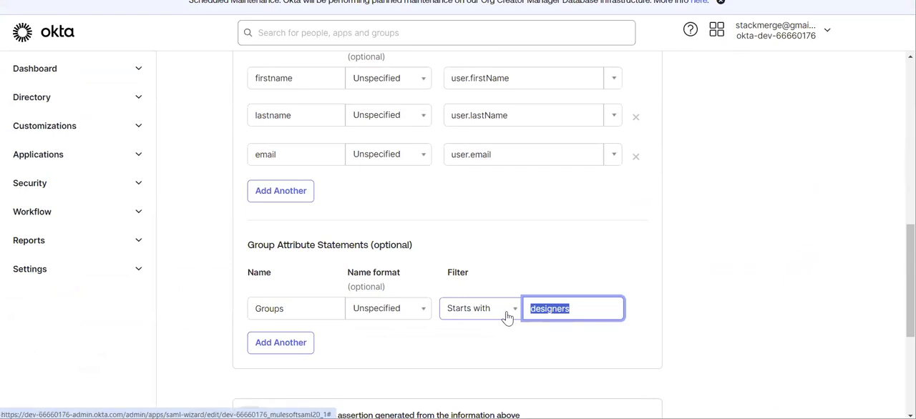
scroll(289, 315, up, 1)
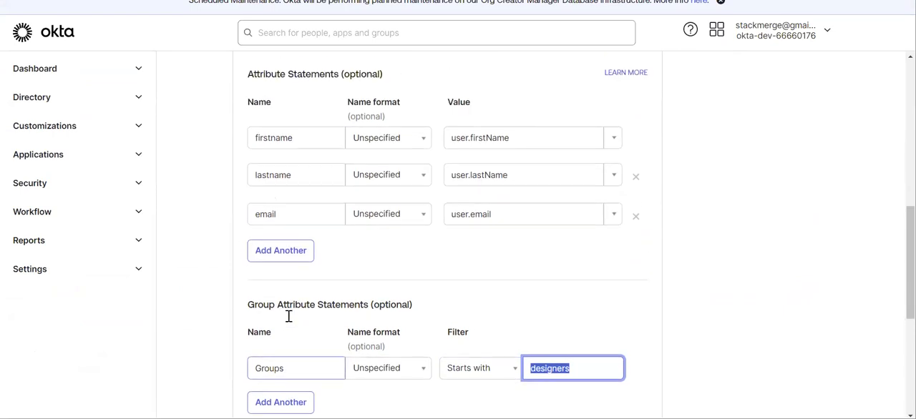
drag(293, 368, 231, 351)
drag(293, 140, 243, 141)
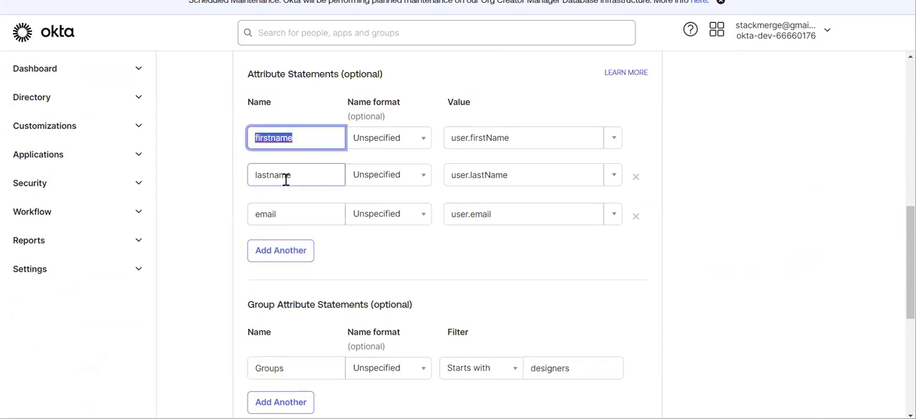
drag(286, 179, 243, 181)
drag(272, 214, 249, 211)
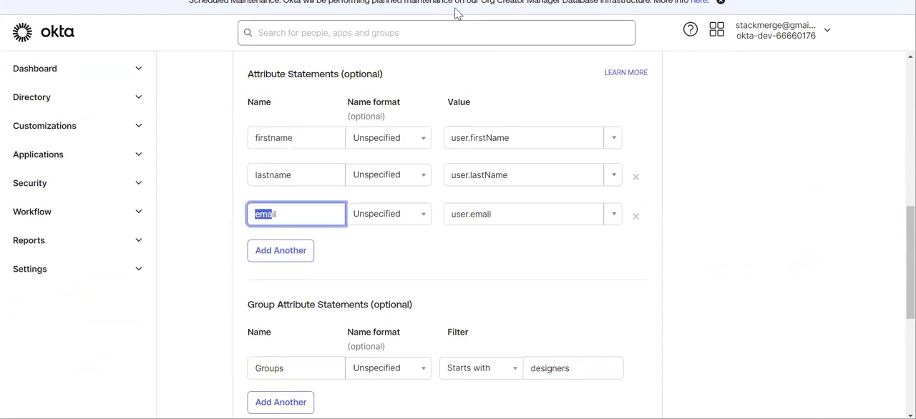
Sign out of the Okta admin account and sign in to Okta as the SAML test user with the prefilled credentials
click(828, 32)
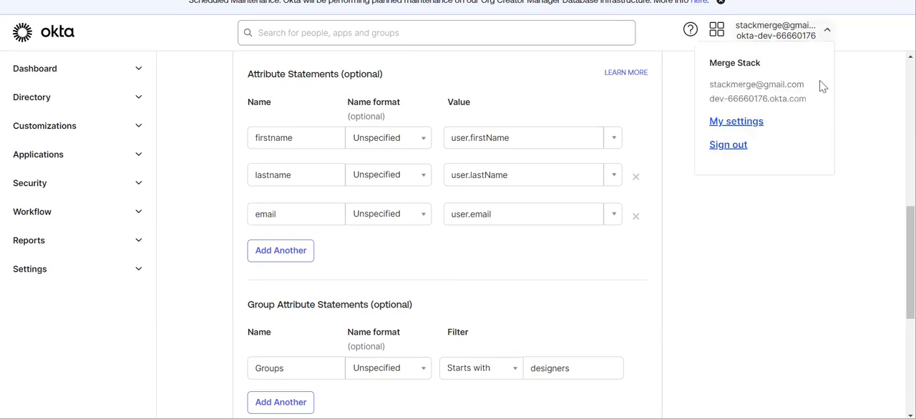
click(721, 145)
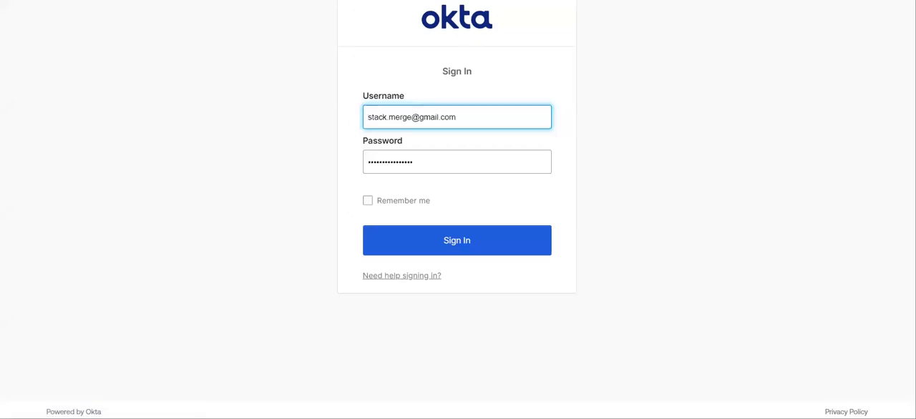
click(456, 238)
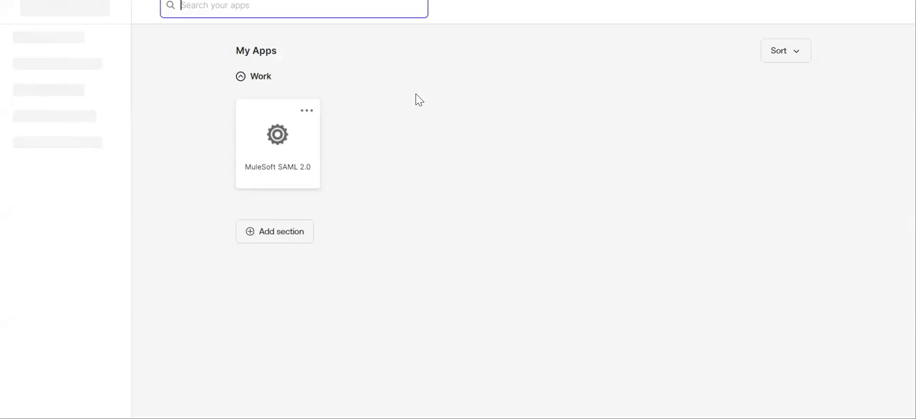
Launch the MuleSoft SAML 2.0 app and check the test user's access to API Manager and Design Center
click(281, 140)
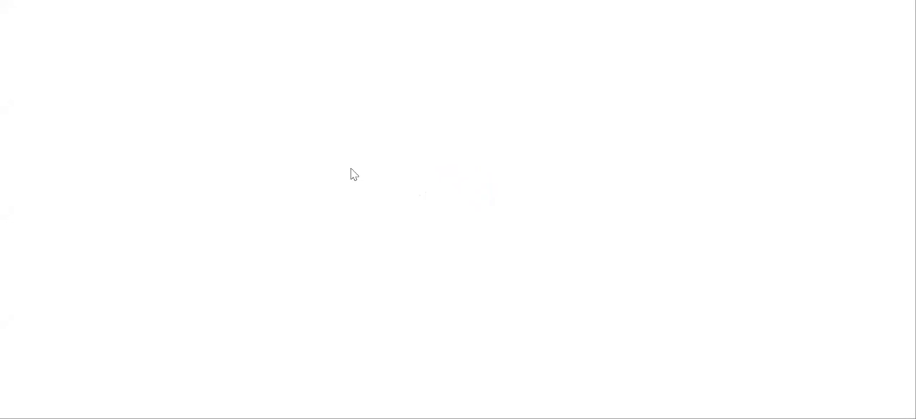
scroll(501, 279, down, 2)
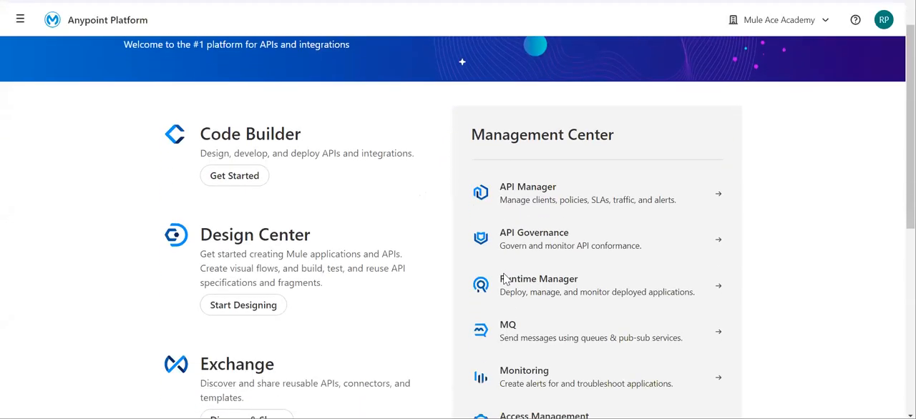
click(534, 136)
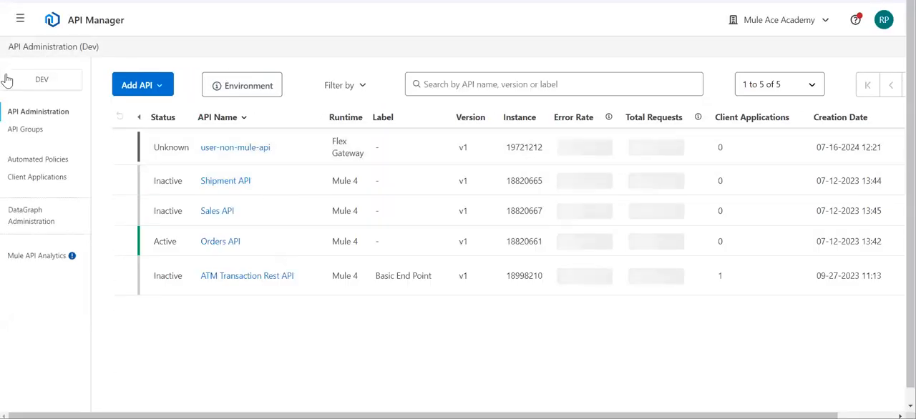
click(20, 19)
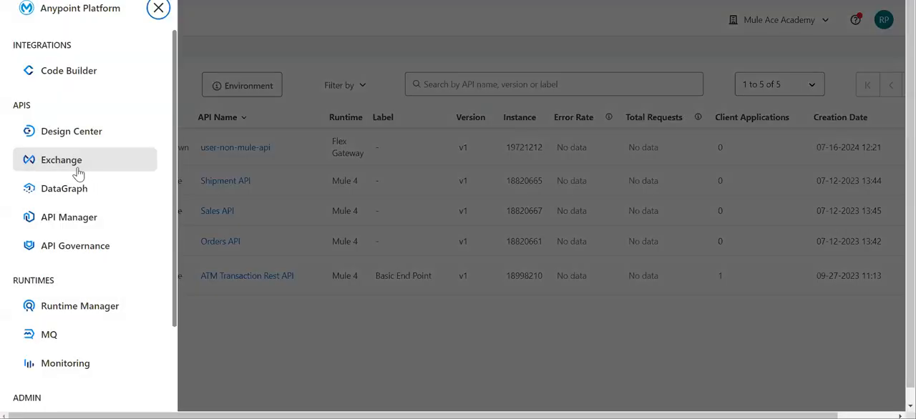
click(74, 133)
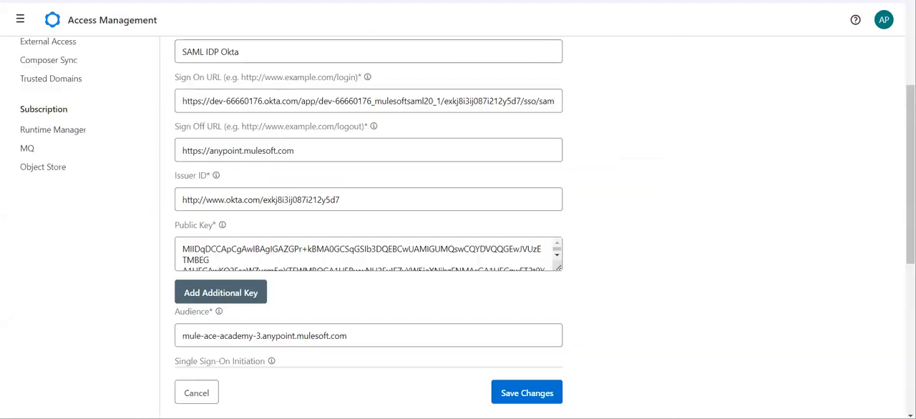
Return to the administrator's Access Management session and check the designers team's member list
scroll(77, 194, up, 3)
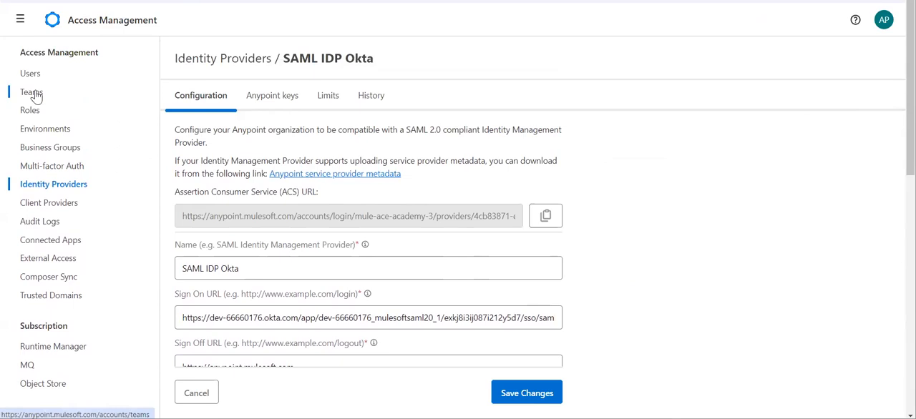
click(33, 92)
click(240, 167)
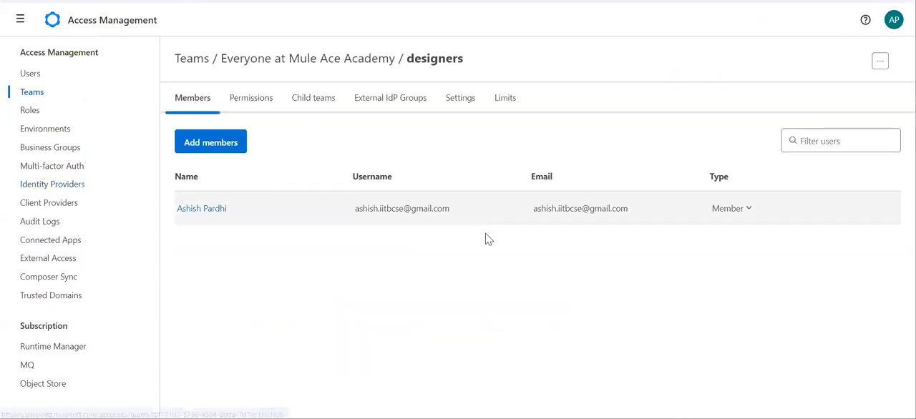